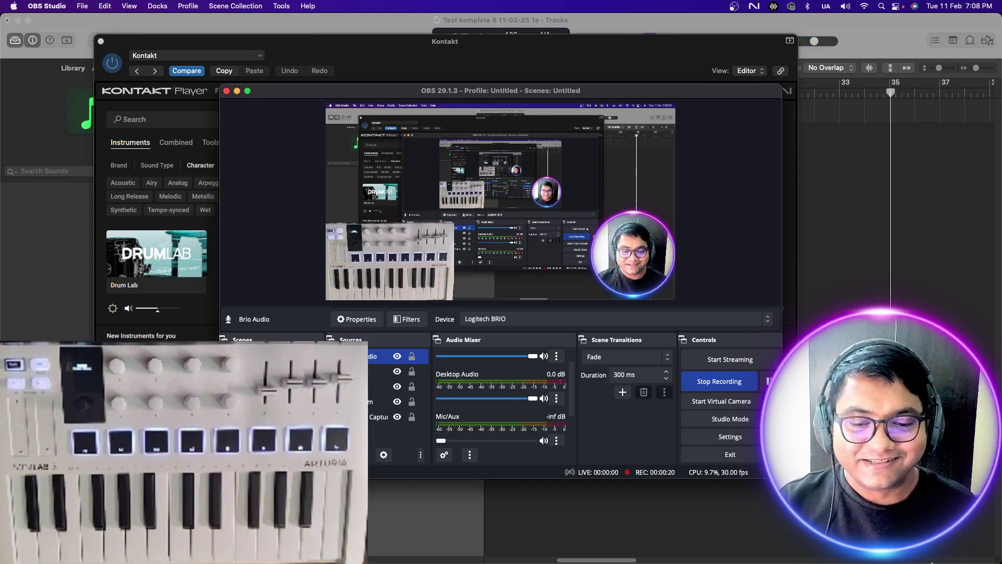
- Switch from the OBS Studio window to Chrome showing the Komplete Start page
mouse_move(932, 562)
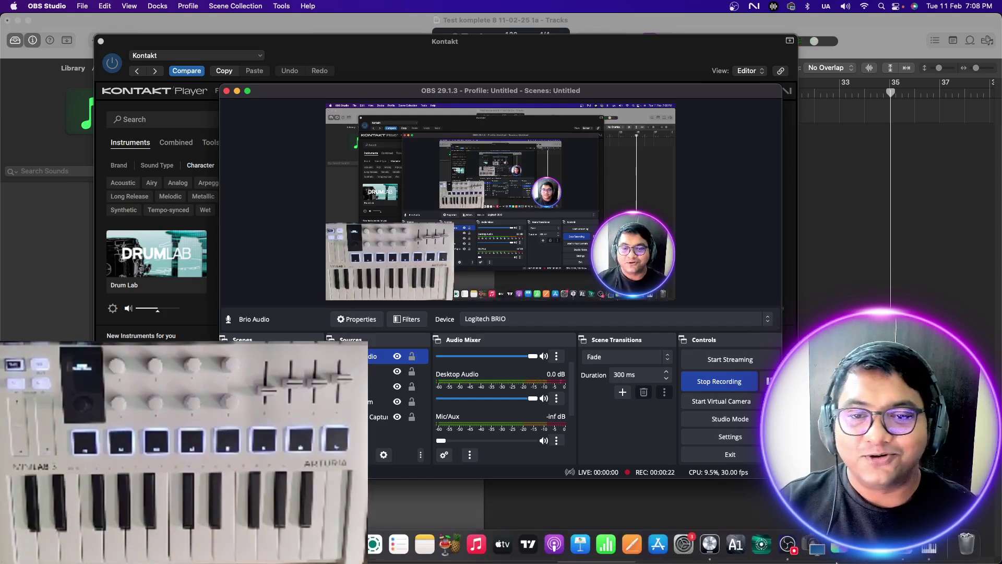
key(super+Tab)
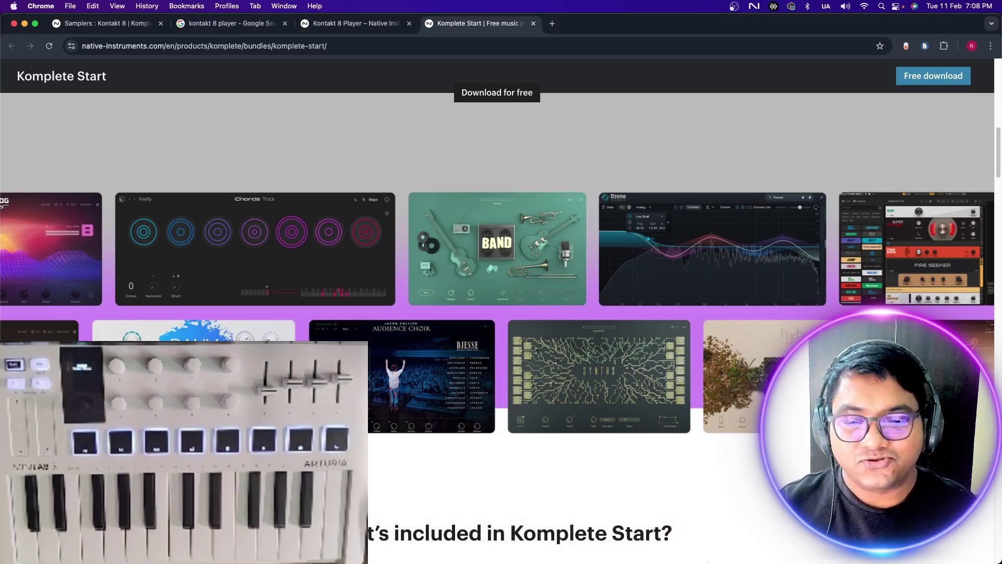
mouse_move(893, 560)
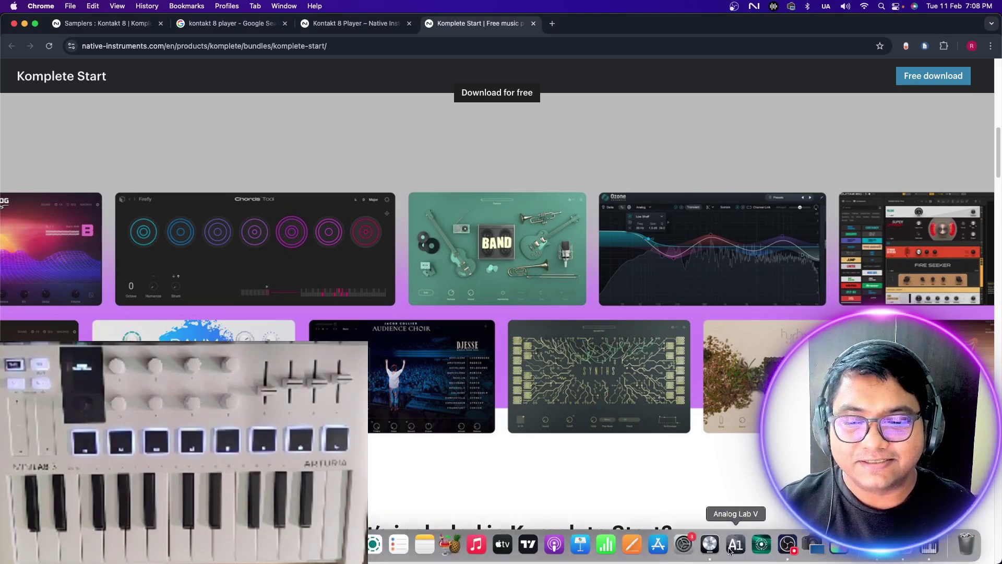
- Bring Logic Pro forward, then reposition and reopen the Kontakt plug-in window
click(710, 544)
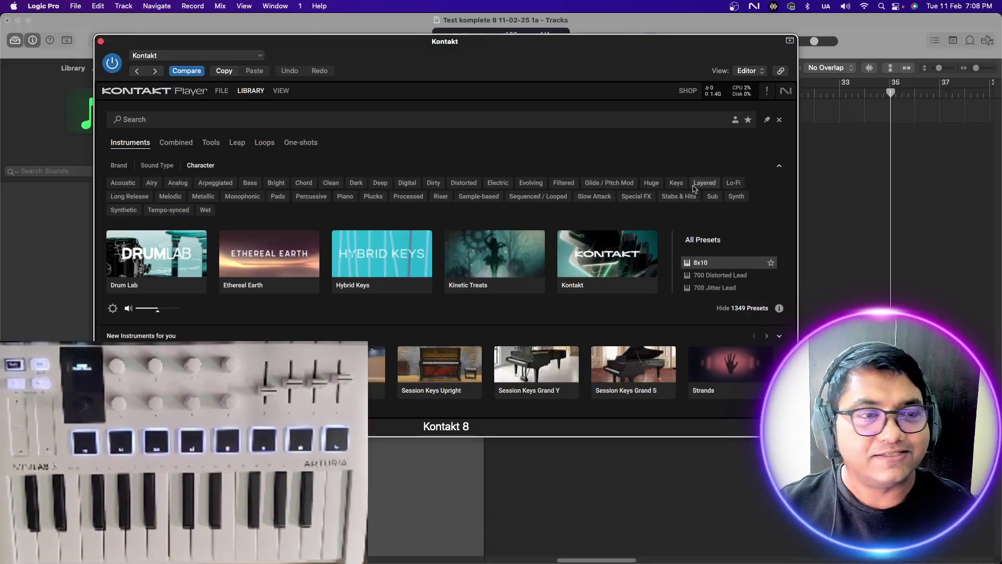
drag(601, 59, 825, 134)
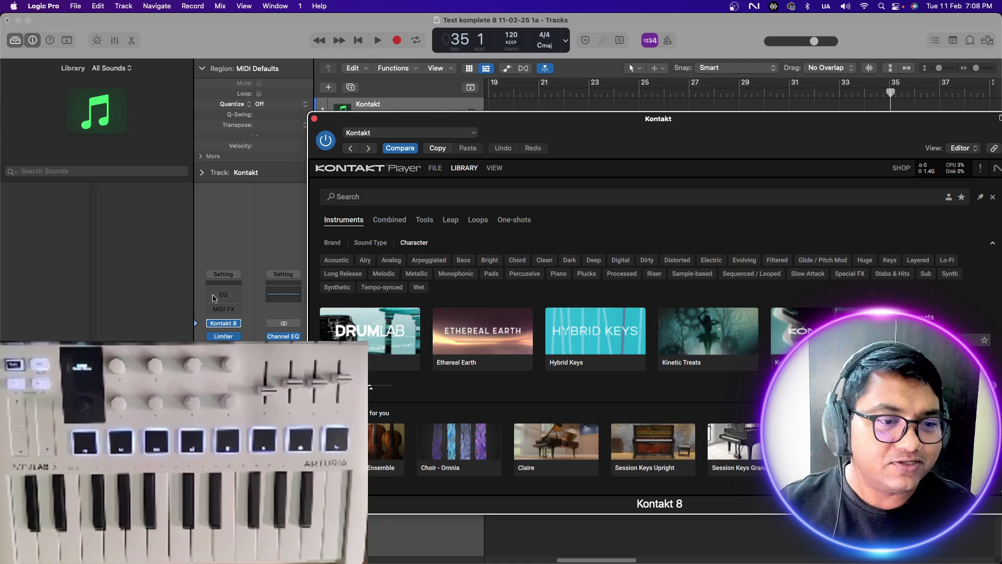
click(223, 324)
click(223, 324)
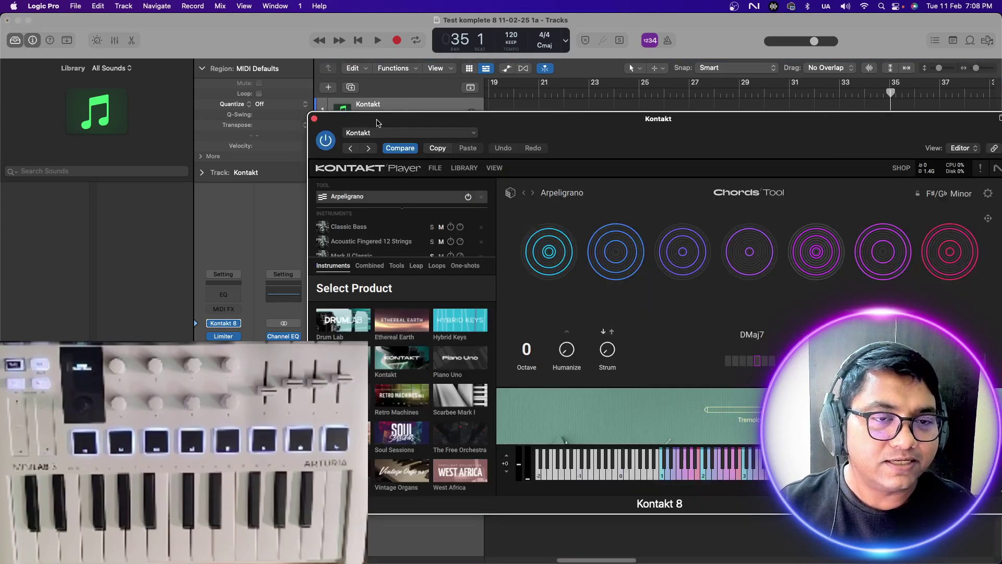
- Dismiss the instrument slot menu and show Kontakt's Library with Drum Lab and Hybrid Keys
click(237, 324)
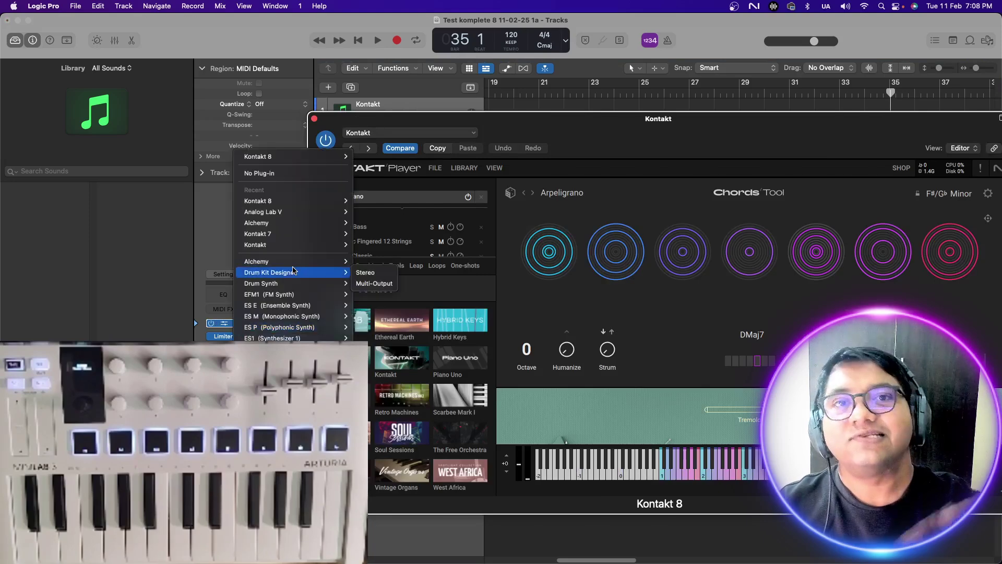
mouse_move(292, 520)
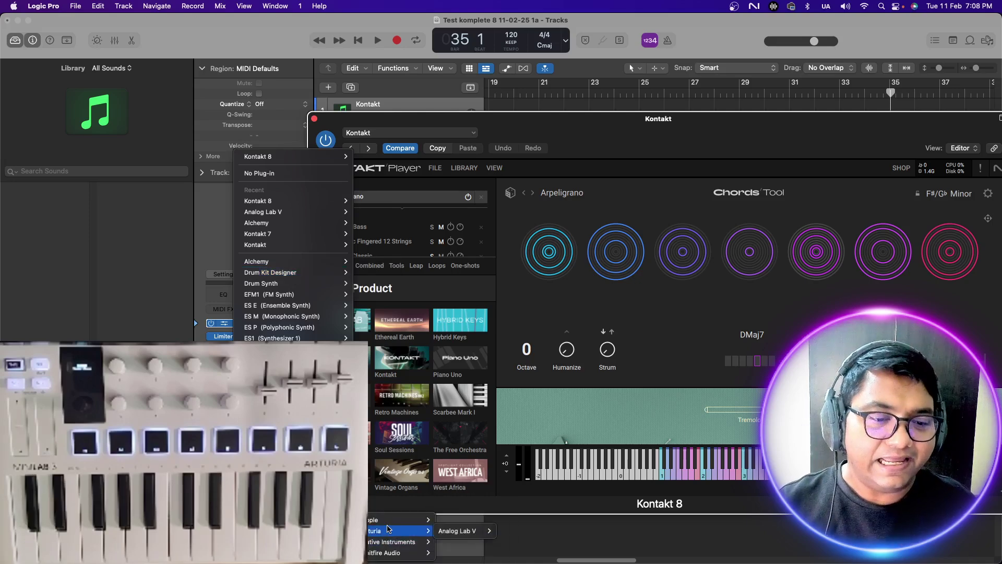
mouse_move(396, 542)
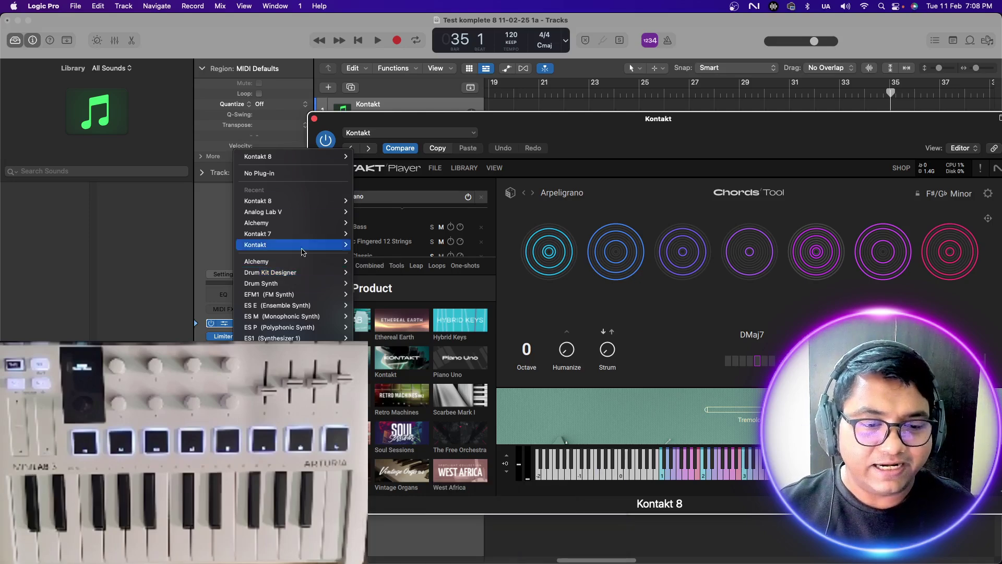
click(578, 130)
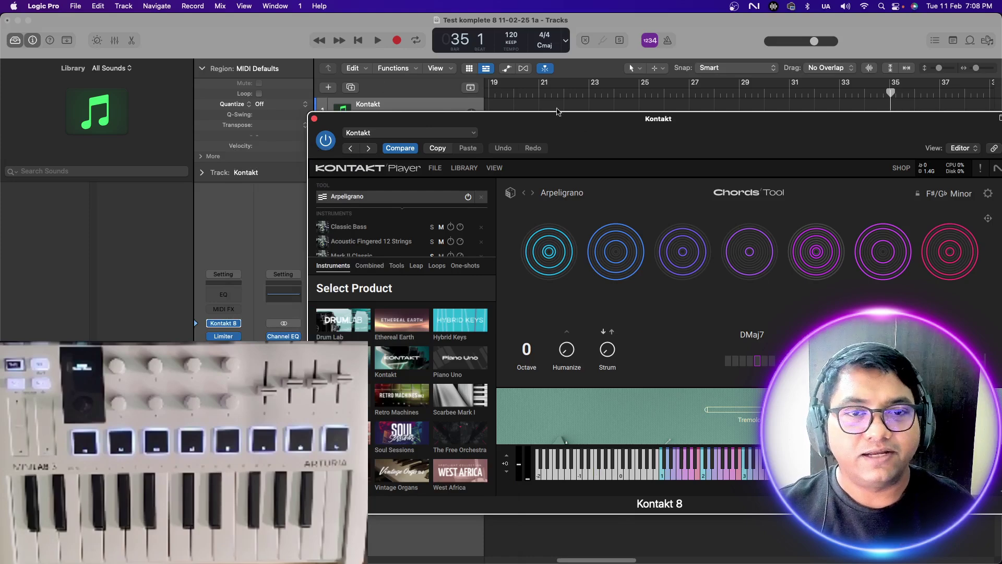
drag(585, 116, 433, 50)
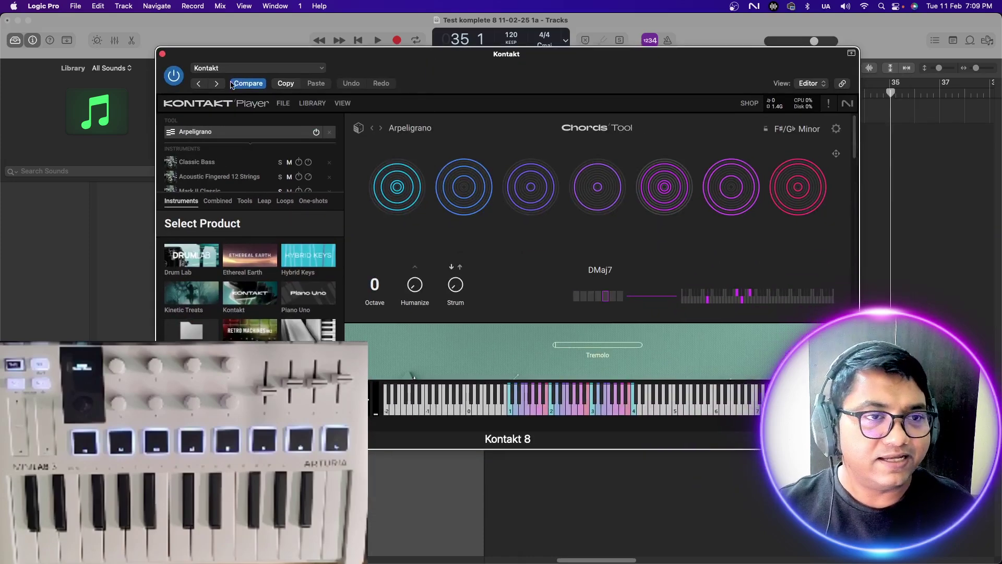
click(315, 103)
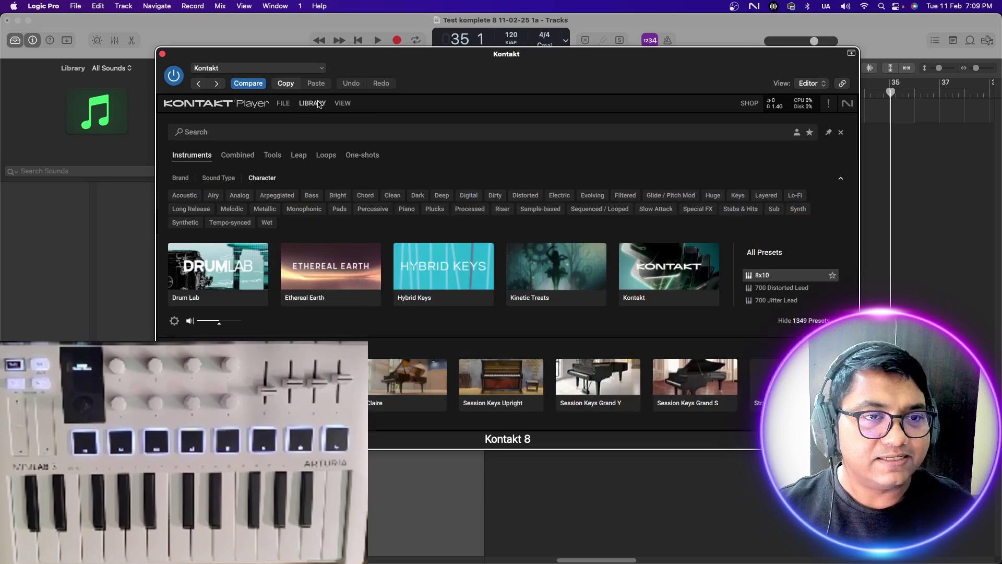
mouse_move(626, 562)
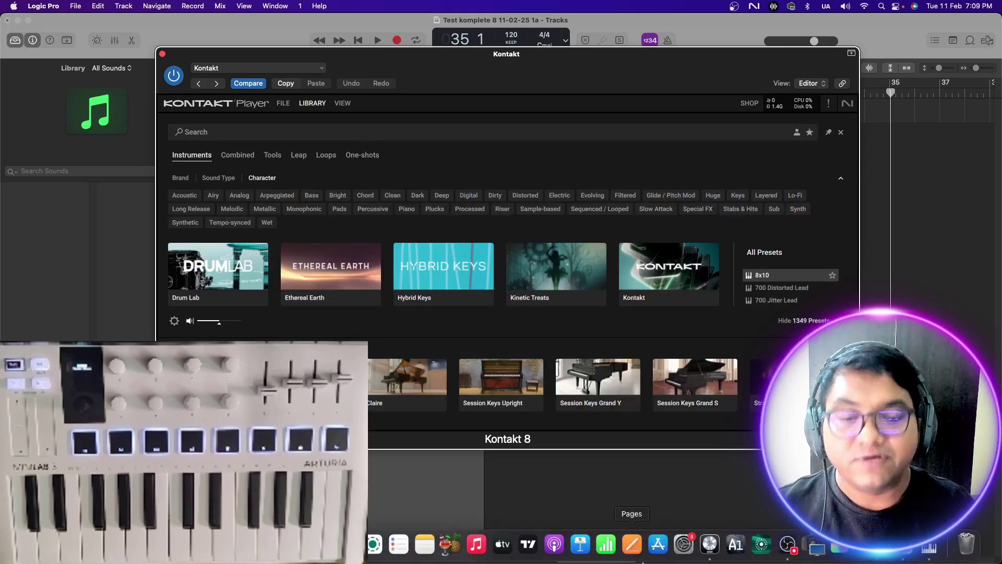
- Return to the Komplete Start page in Chrome and scroll it
key(super+Tab)
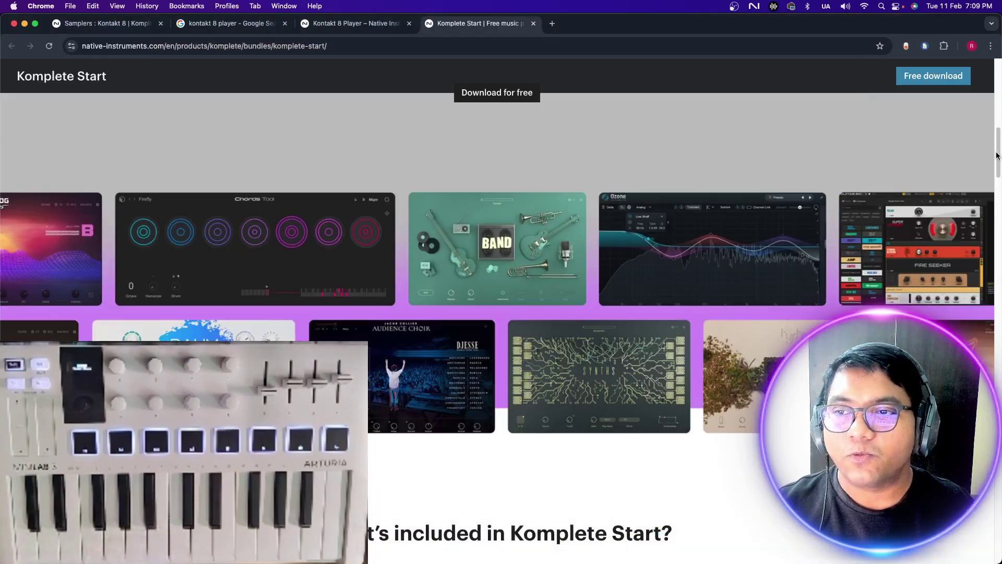
drag(996, 155, 999, 83)
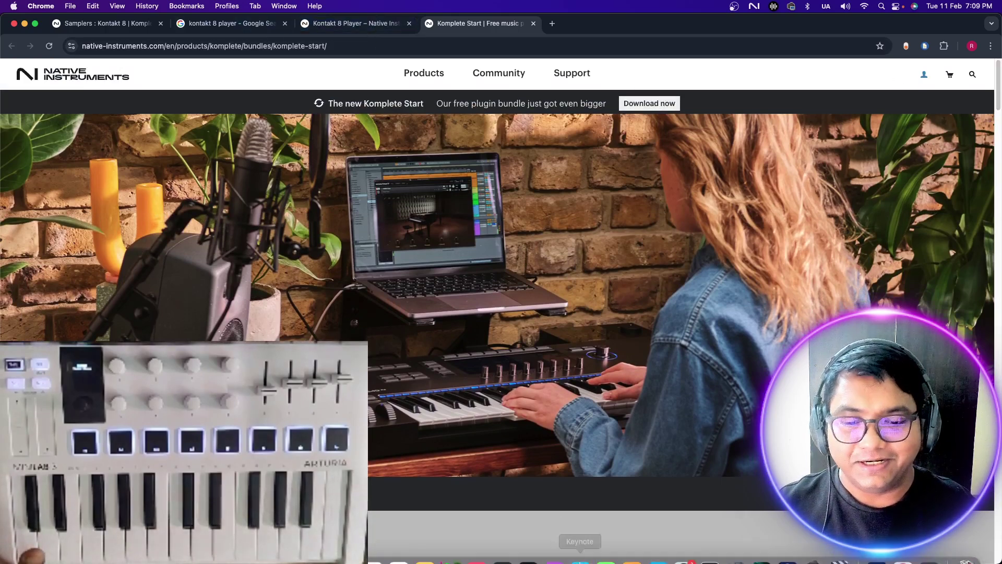
click(785, 545)
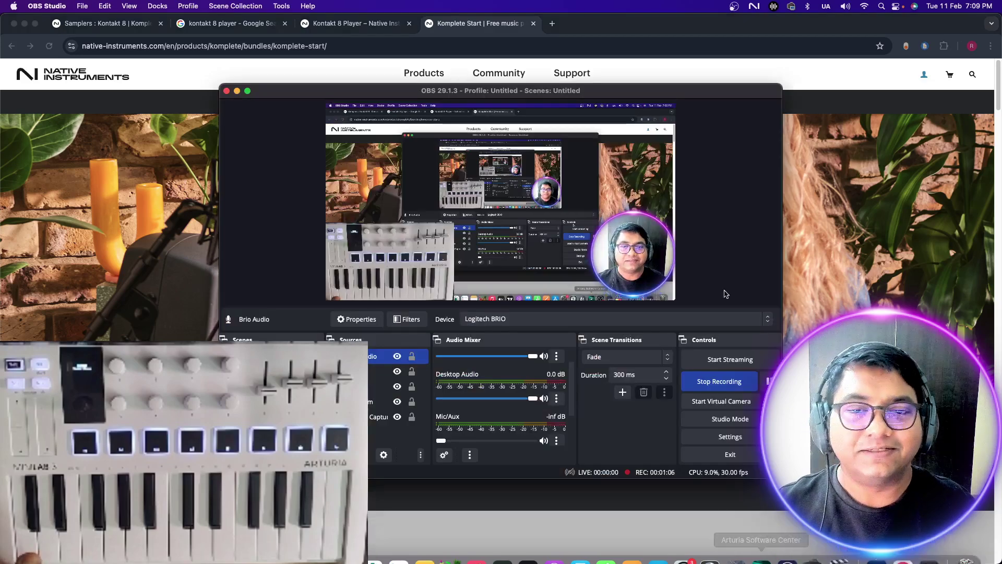
key(super+Tab)
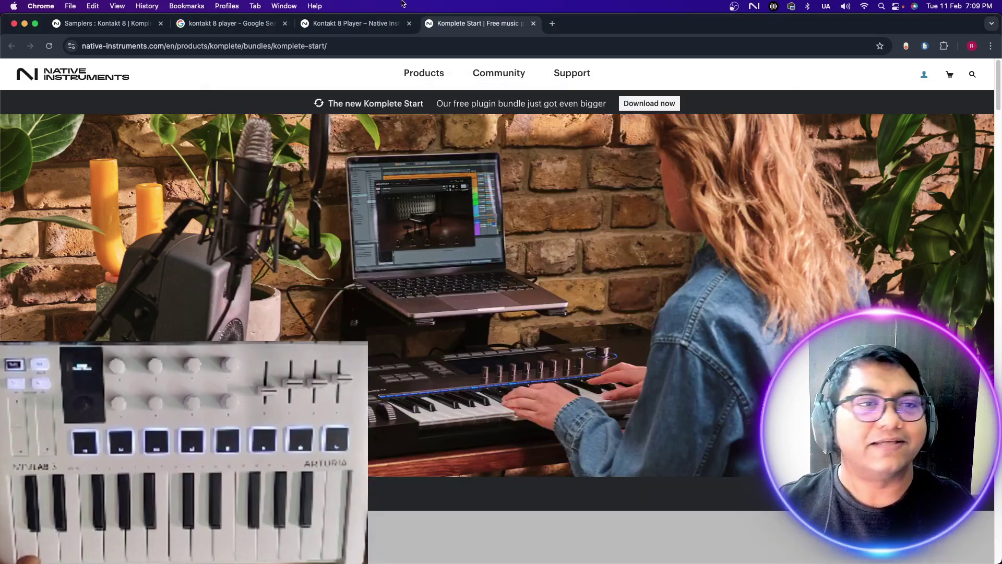
- Open the Kontakt 8 Player page and scroll through its free player description
click(355, 23)
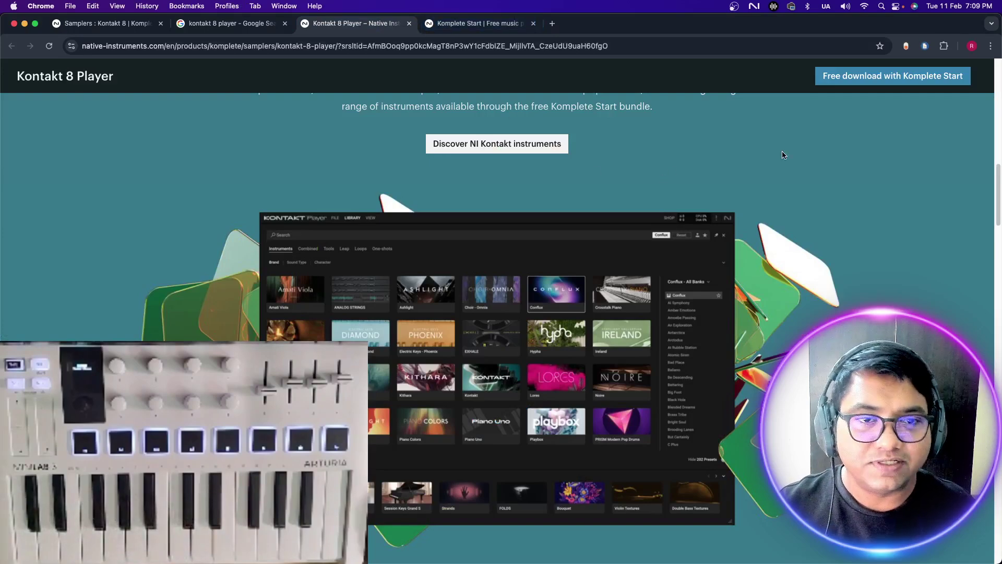
drag(998, 181, 998, 109)
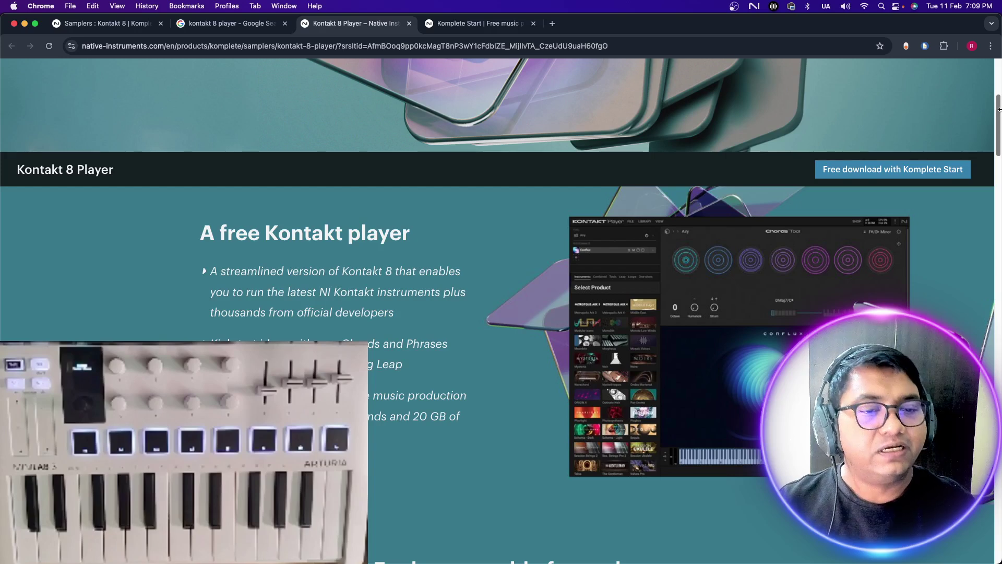
drag(998, 110, 999, 173)
mouse_move(839, 562)
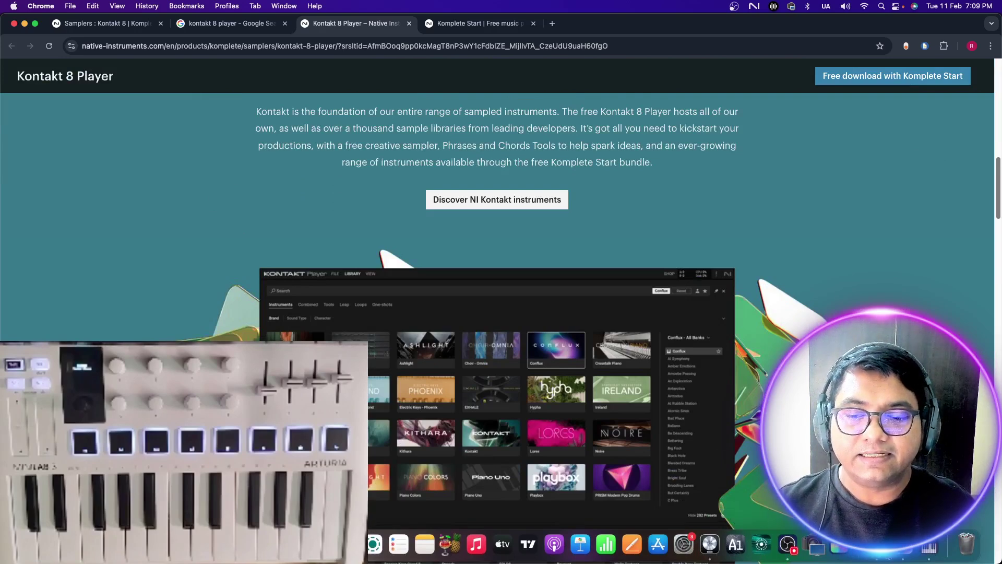
- Filter the Native Access library through Instruments, Applications, Expansions, then Kontakt's nine items
click(838, 545)
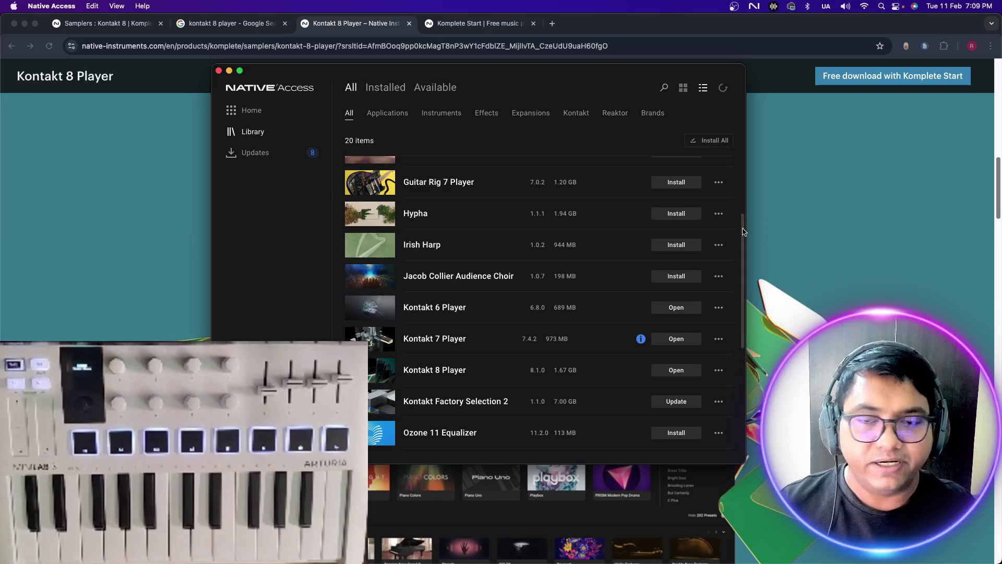
scroll(744, 235, up, 5)
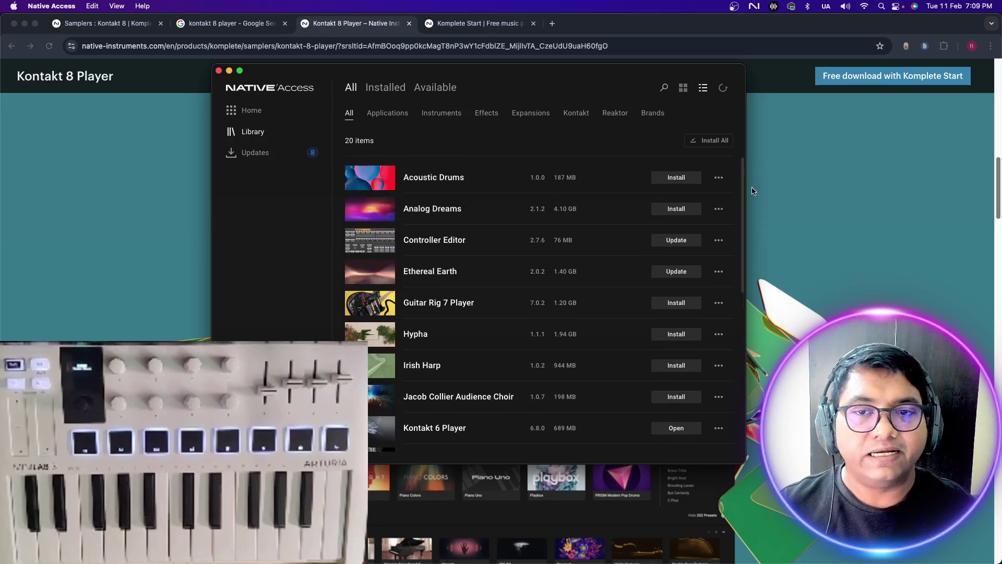
click(442, 113)
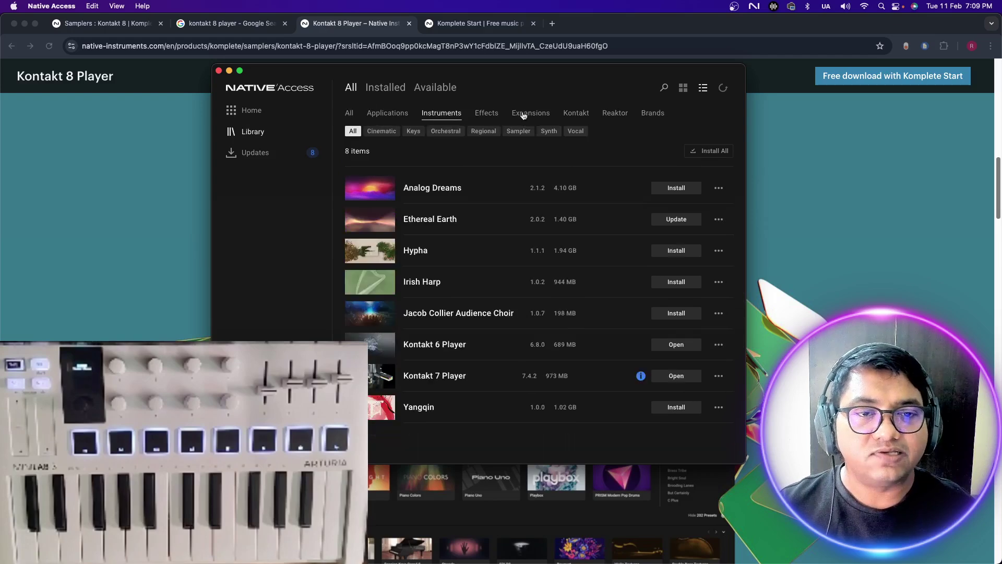
click(394, 113)
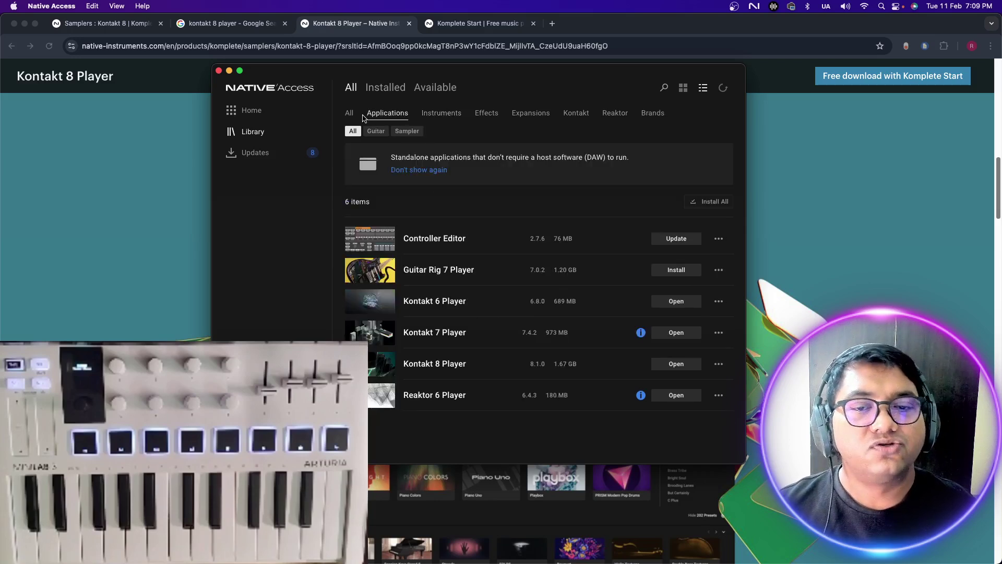
click(538, 115)
click(577, 113)
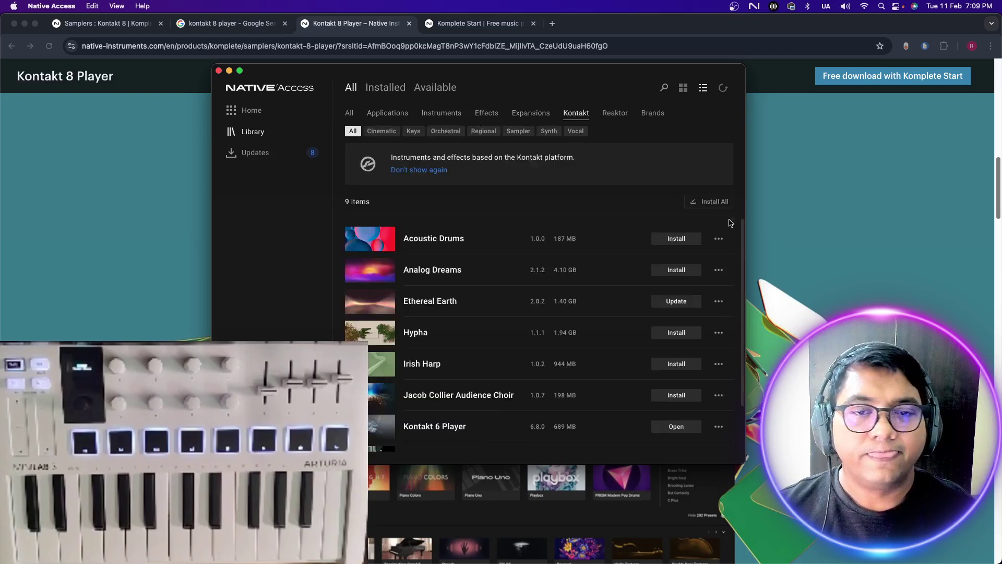
scroll(744, 250, down, 3)
scroll(744, 250, up, 3)
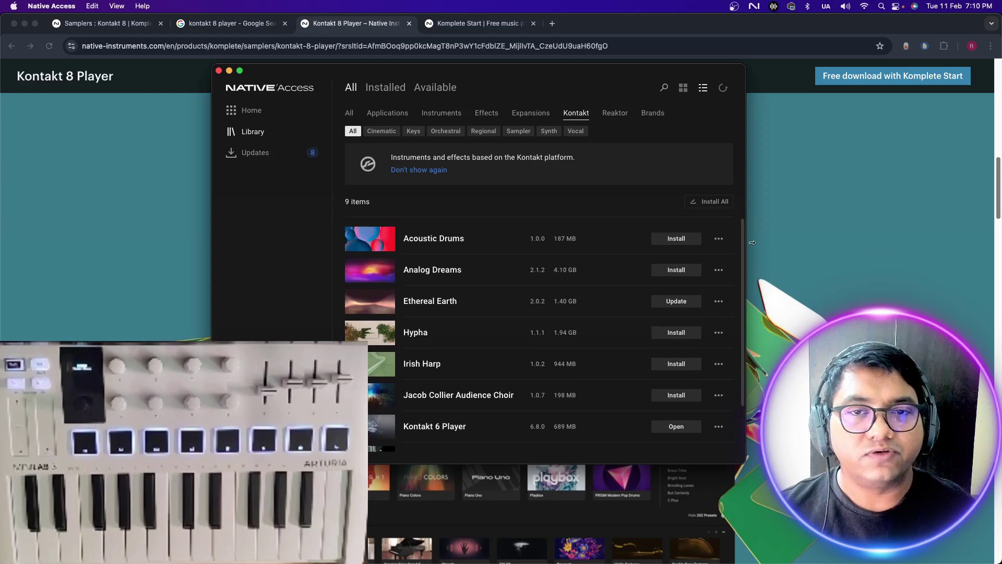
- Scroll the Komplete Start page's included plugins in Chrome, then bring OBS Studio forward
click(627, 27)
click(509, 24)
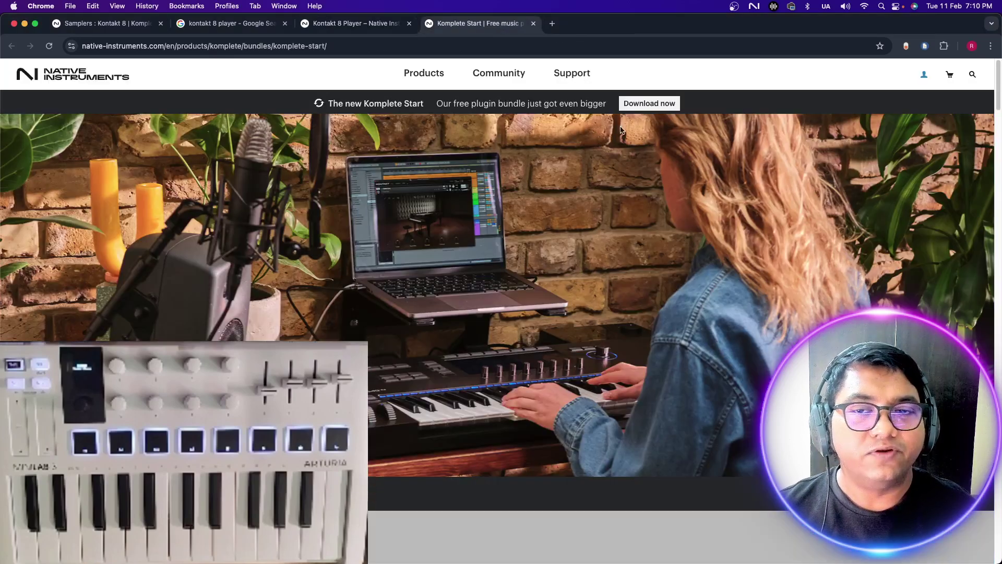
scroll(983, 113, down, 10)
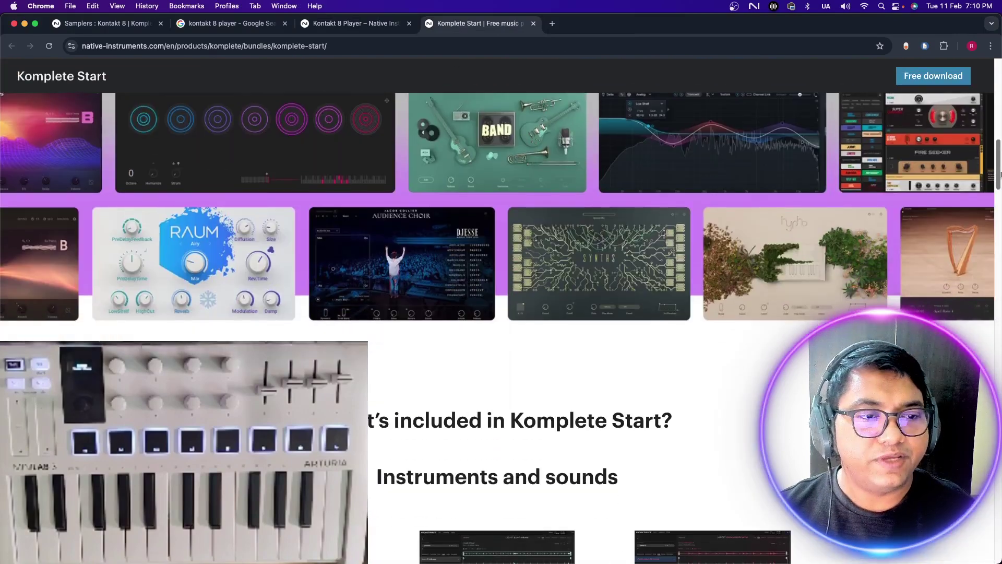
drag(998, 174, 1000, 99)
mouse_move(849, 552)
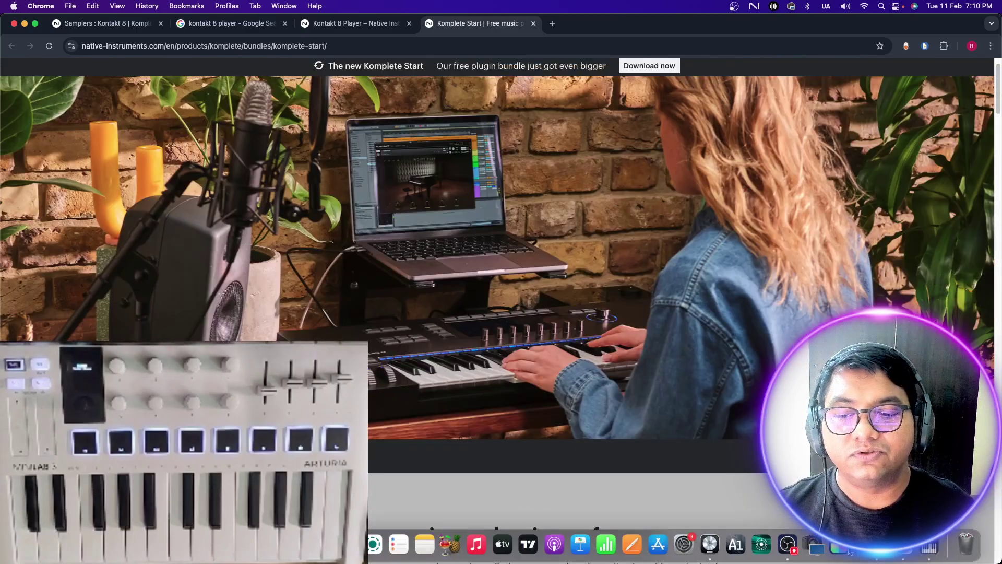
click(787, 545)
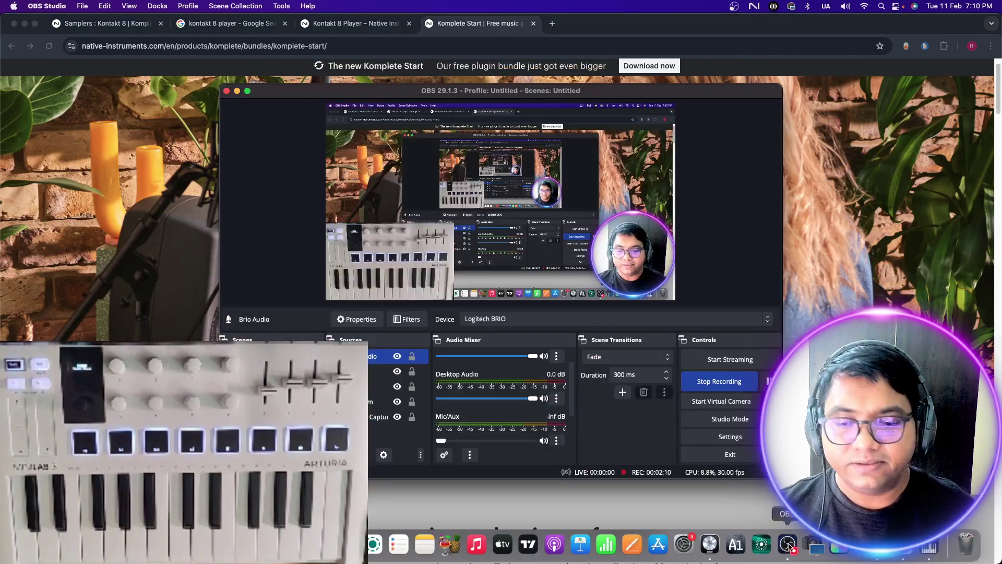
- In Logic Pro, show Kontakt's Tools category with Chords and Phrases and 315 presets
click(709, 544)
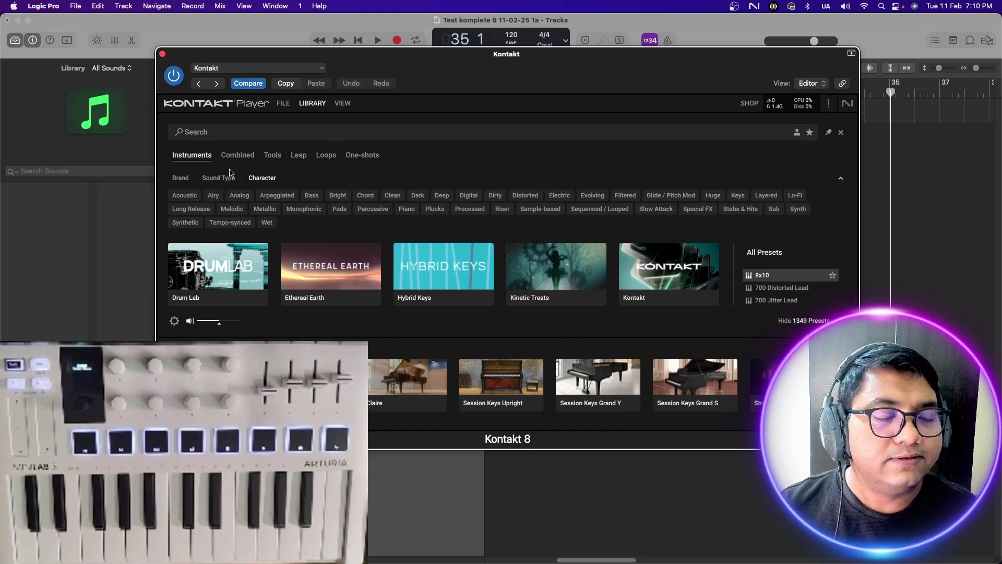
click(273, 155)
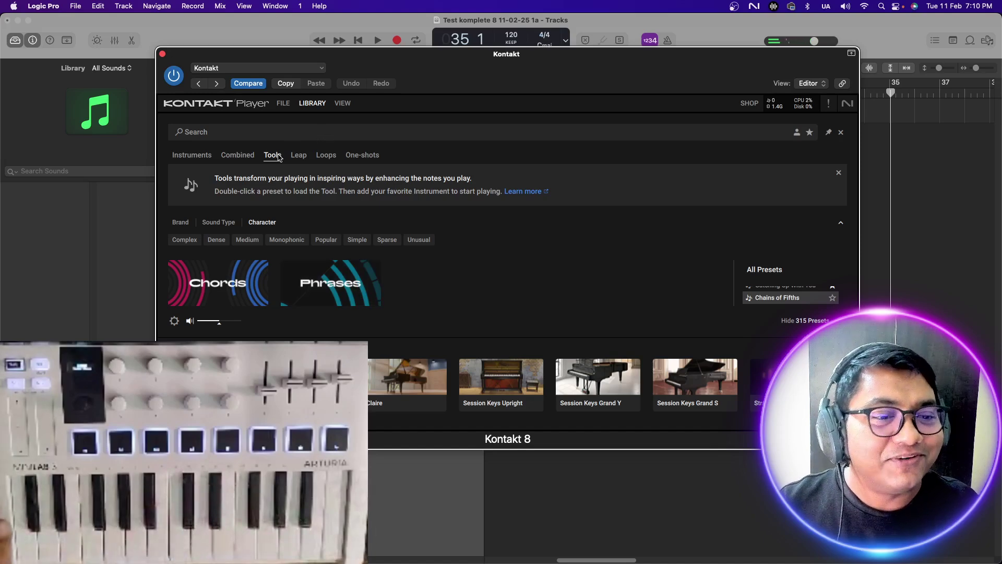
click(342, 104)
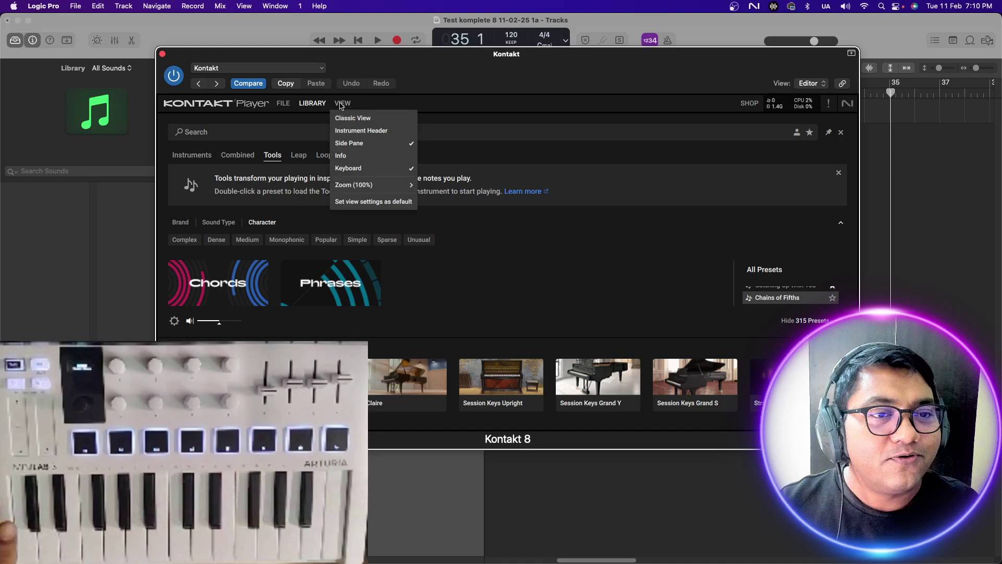
click(401, 121)
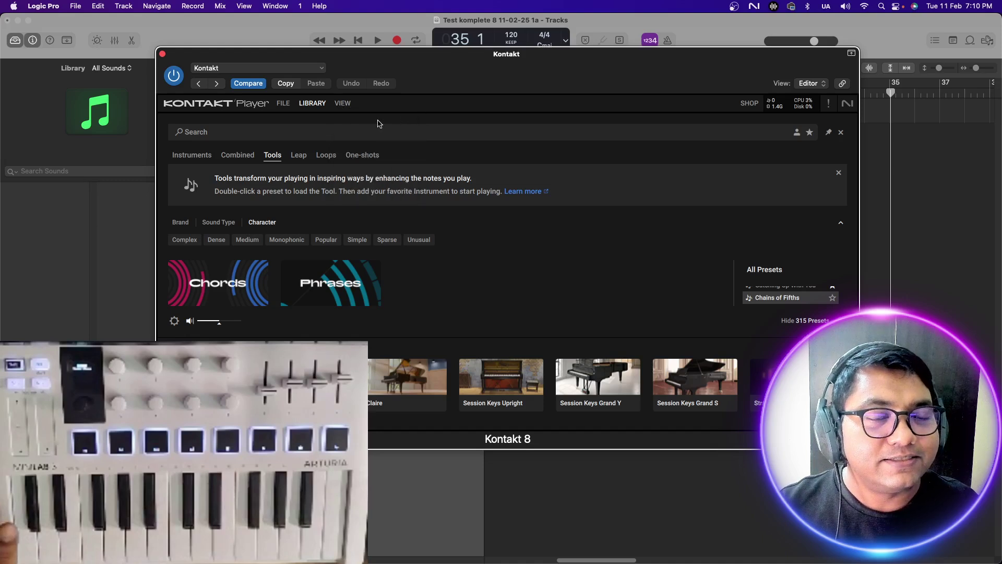
click(198, 159)
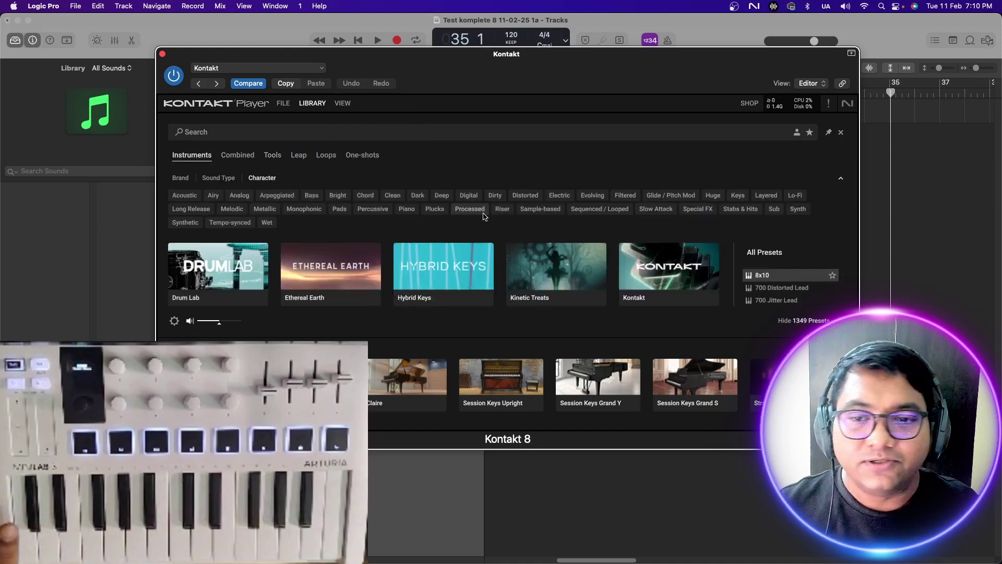
click(275, 157)
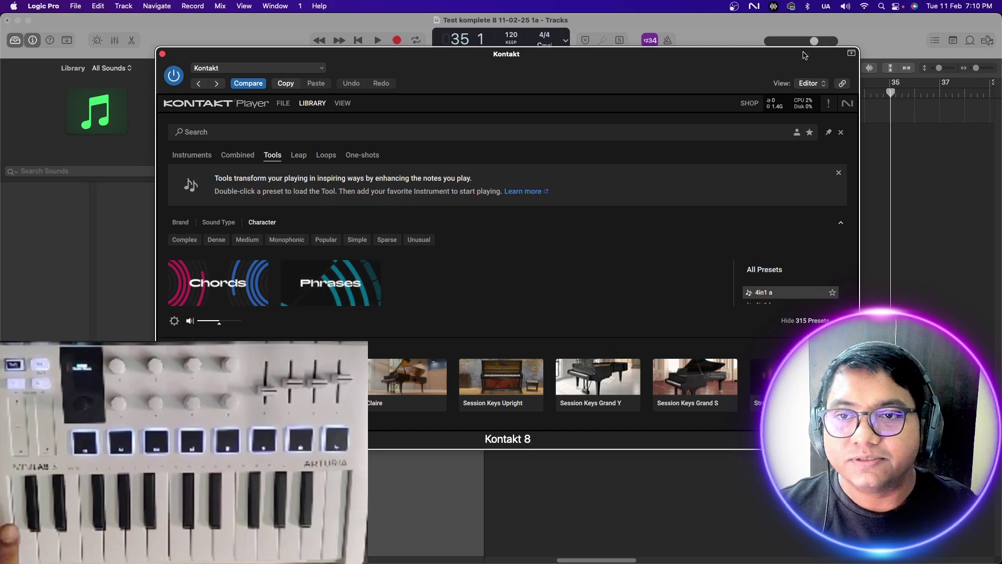
drag(805, 55, 803, 52)
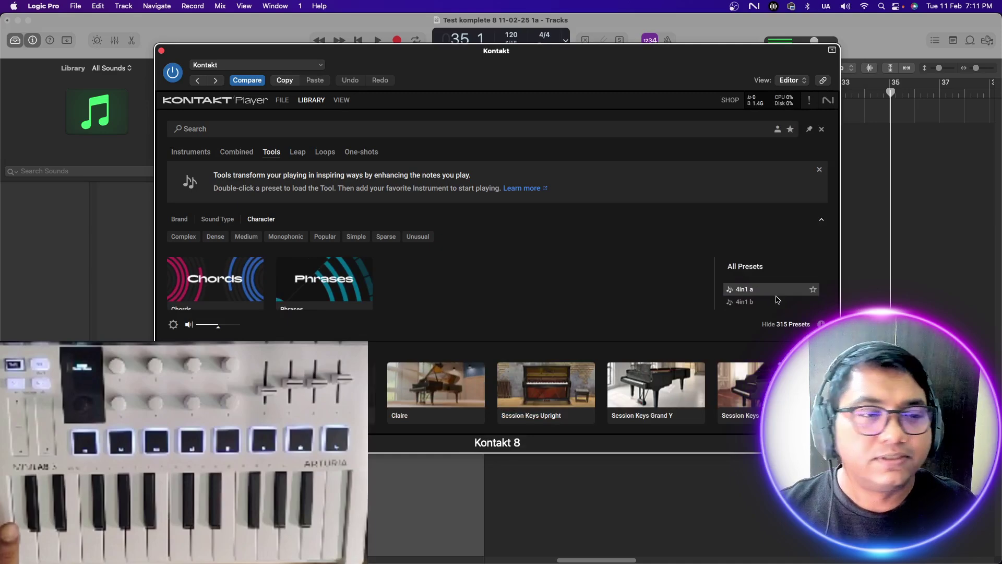
- Load the 4in1 a phrase preset, step to 4in1 b on Classic Bass, and reopen Kontakt
double_click(776, 292)
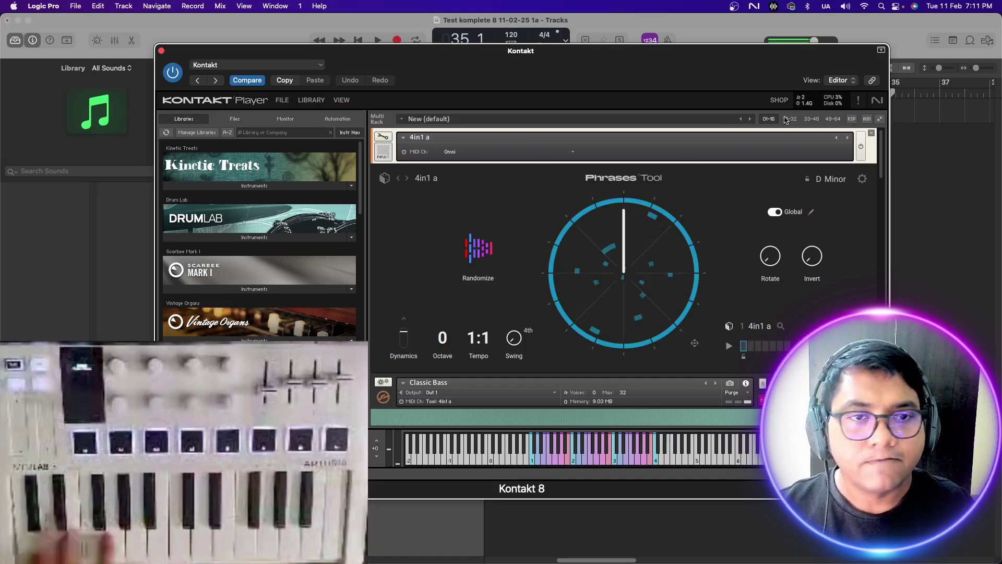
click(846, 138)
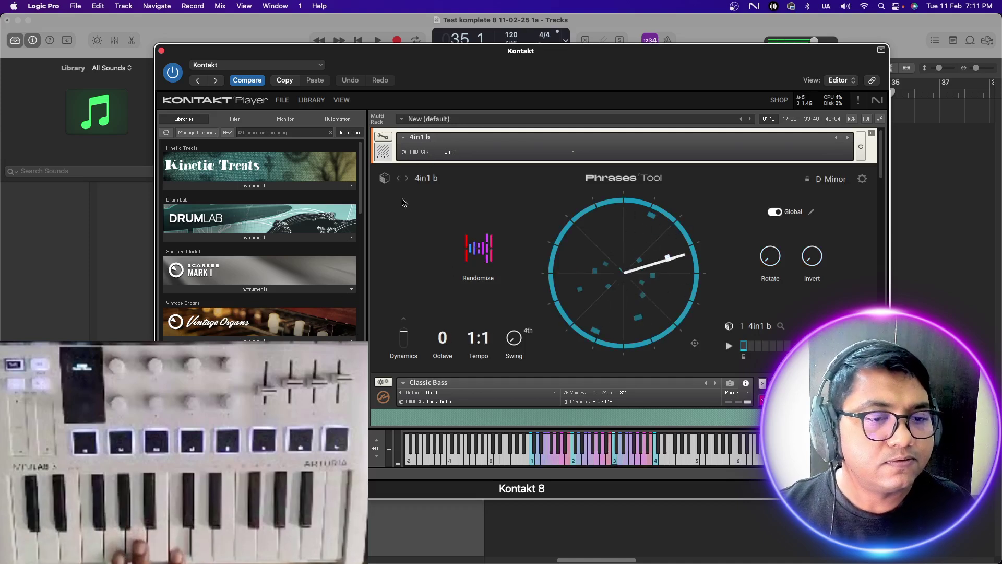
click(161, 52)
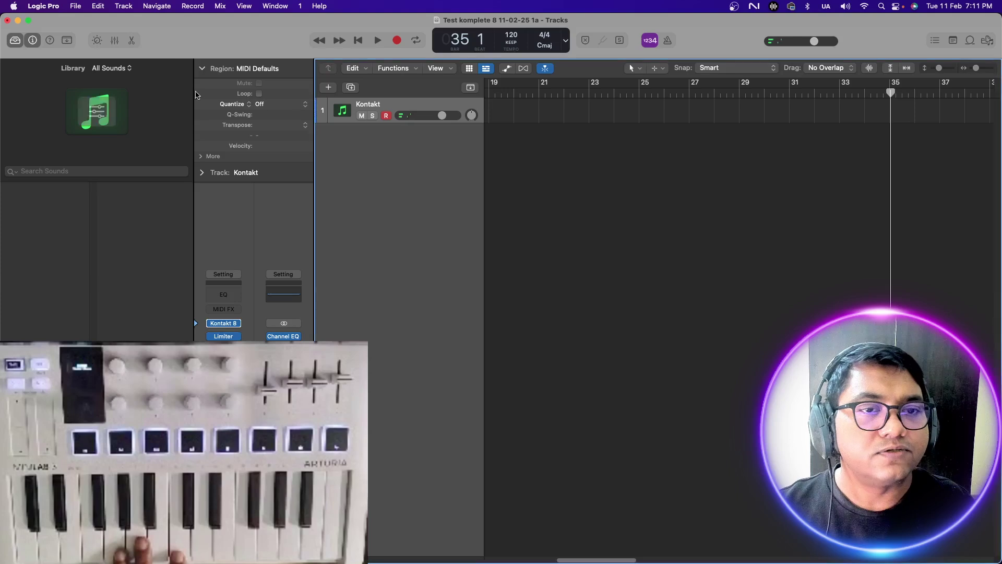
click(226, 325)
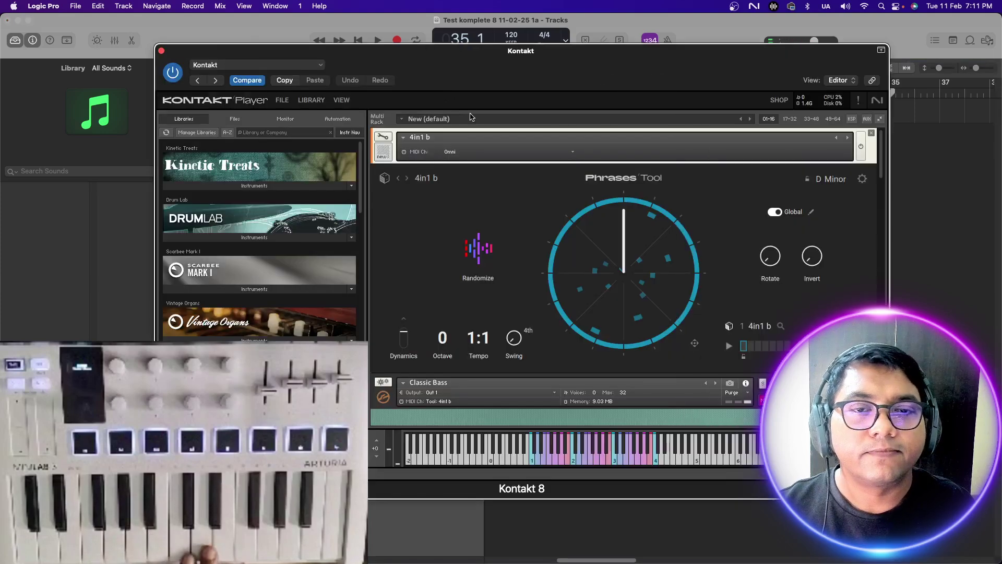
scroll(885, 157, down, 3)
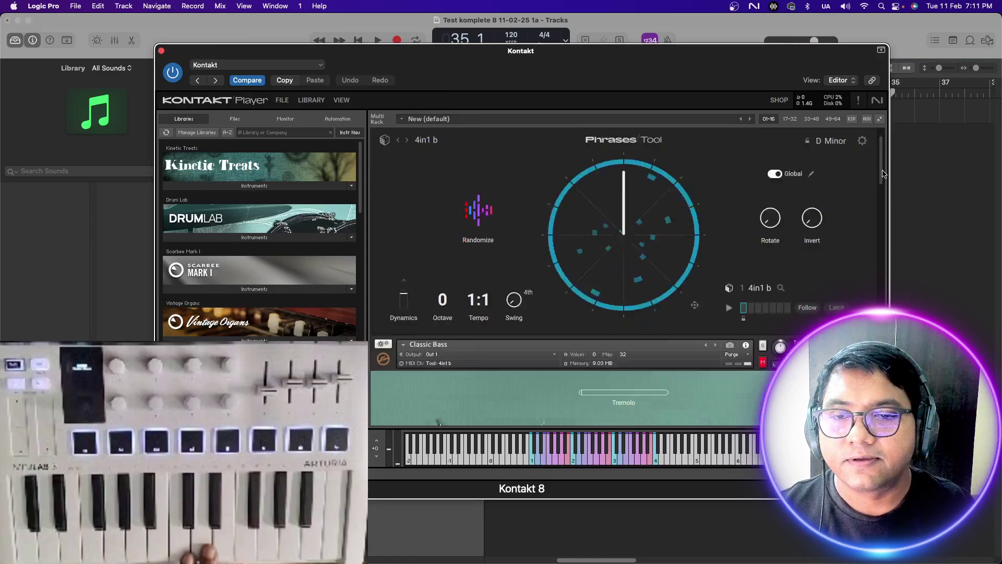
scroll(883, 157, up, 3)
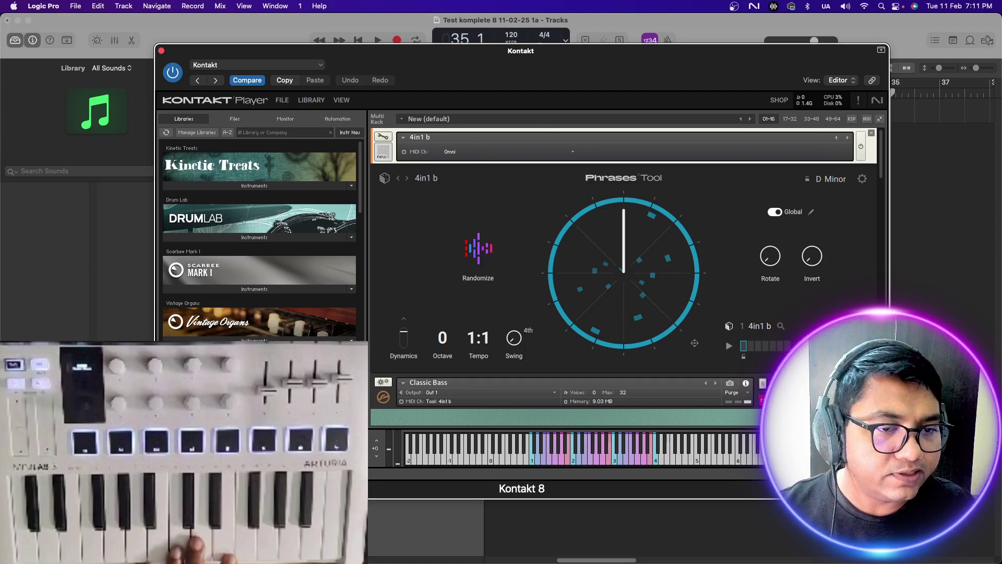
scroll(364, 277, down, 10)
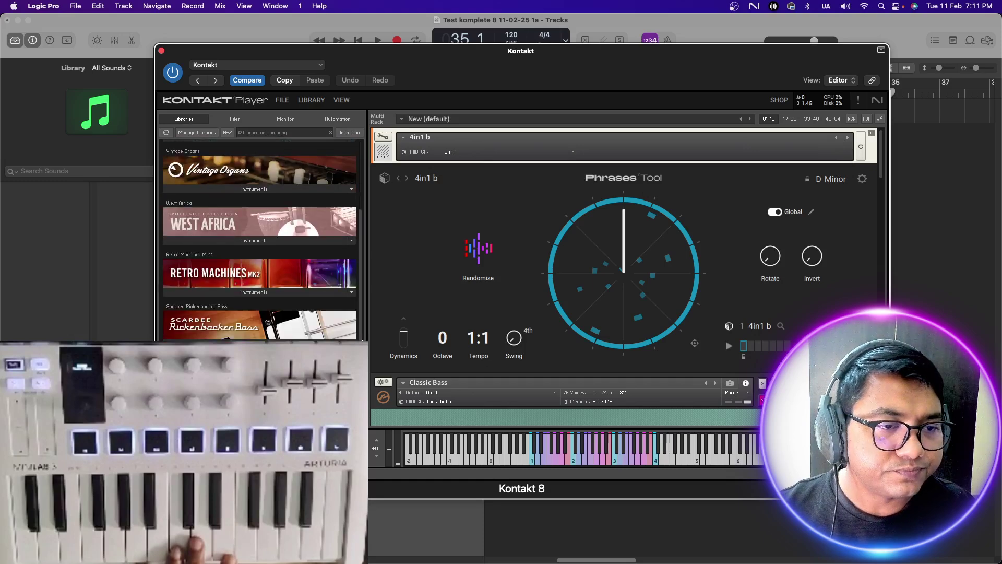
scroll(360, 282, up, 10)
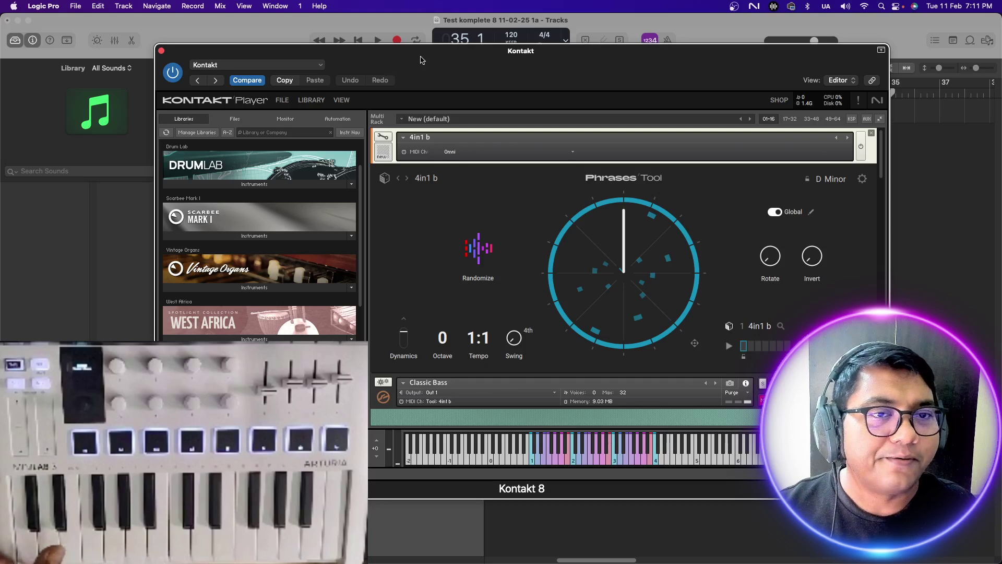
- From the library's Tools category, load the 700 Dirt preset, then advance to Accumulation
click(314, 100)
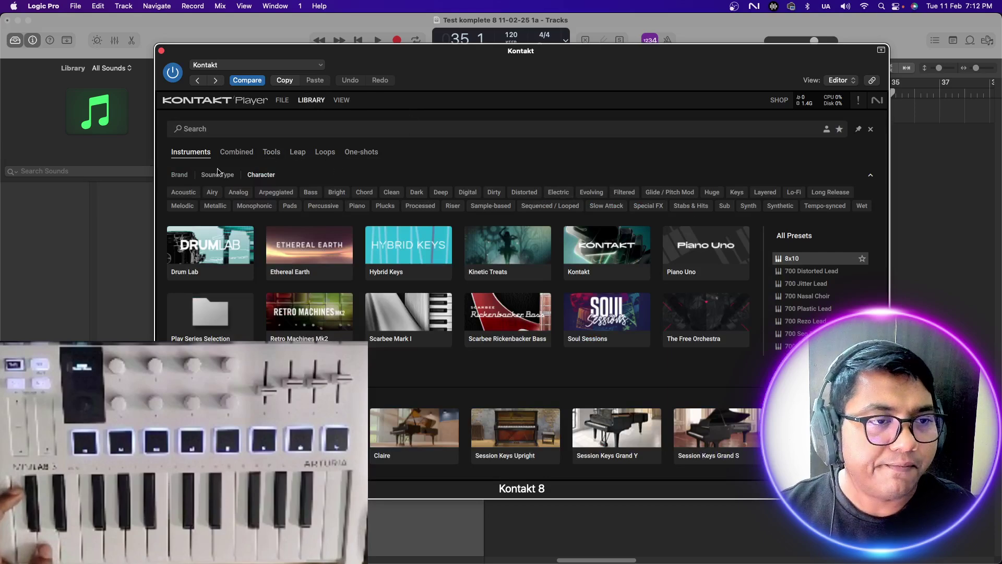
click(270, 152)
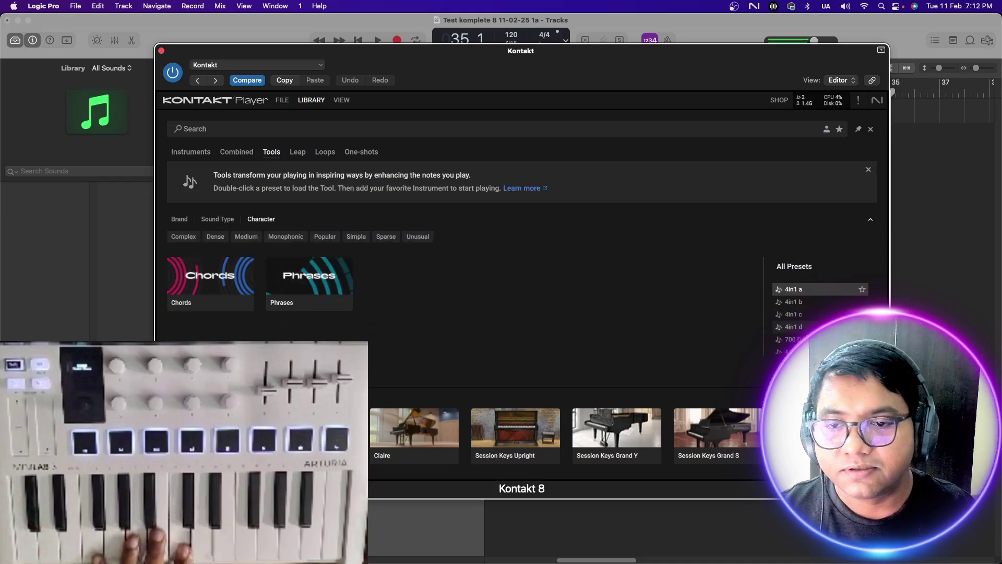
double_click(789, 340)
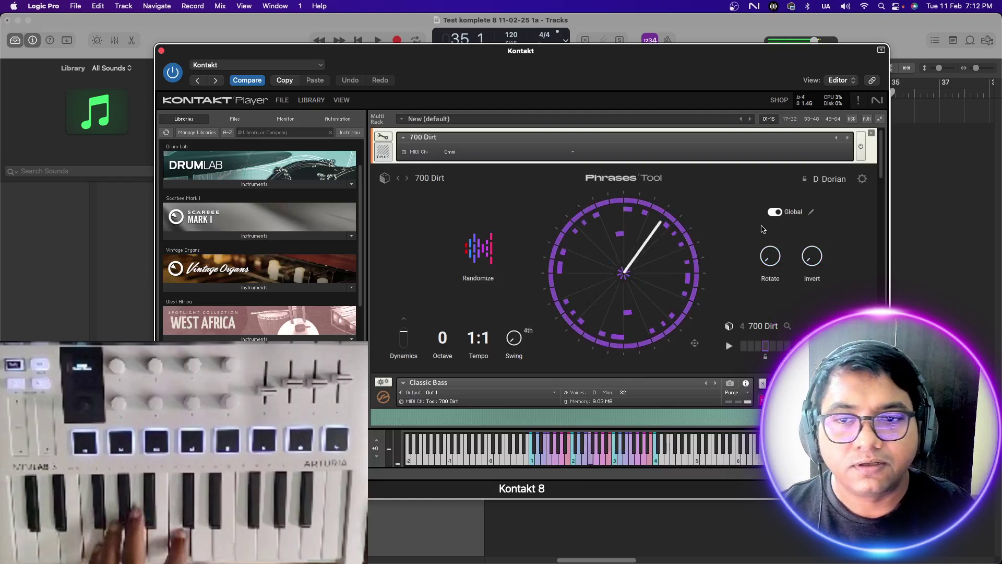
click(848, 137)
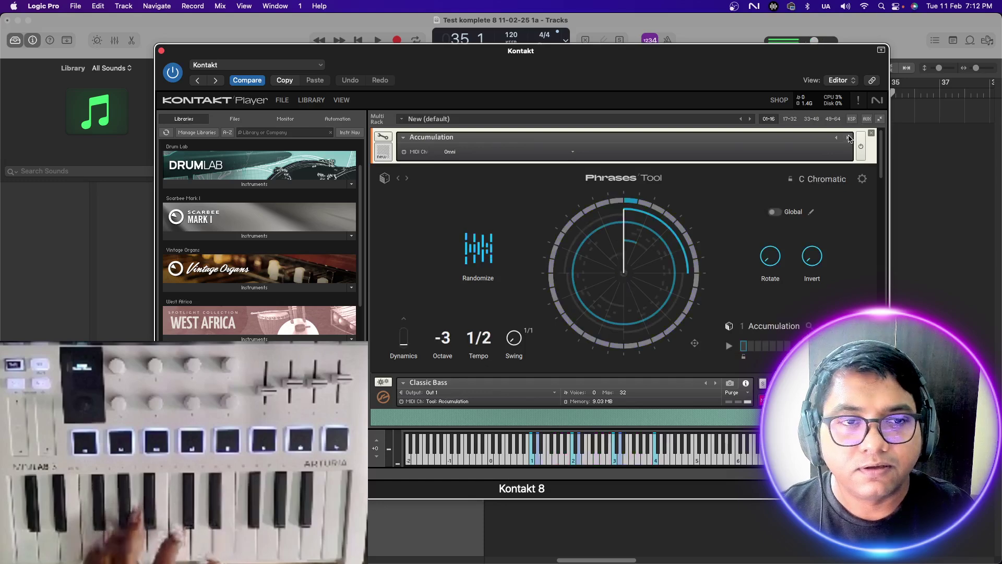
click(849, 137)
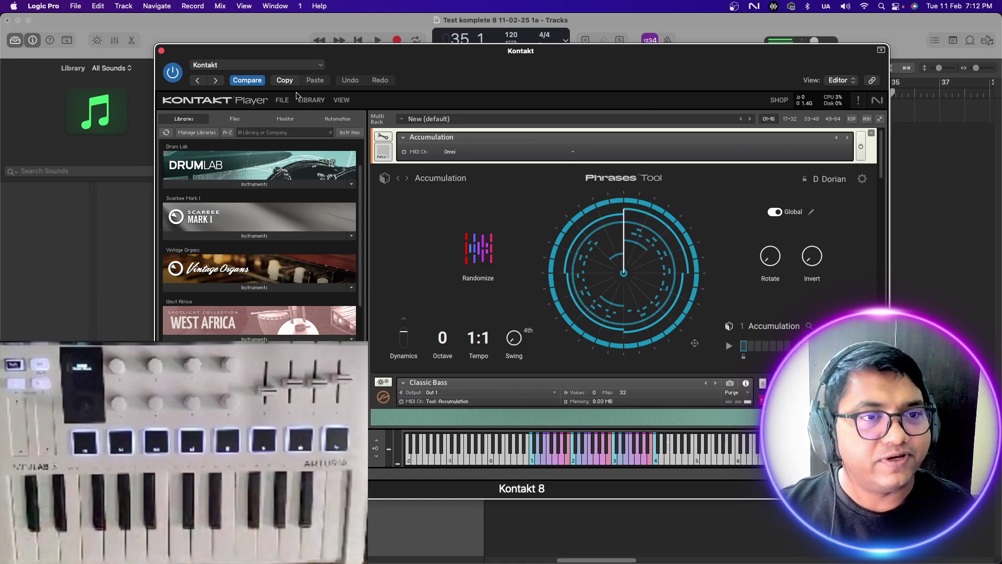
- Open Kontakt's library browser on the Tools category
click(341, 99)
click(340, 100)
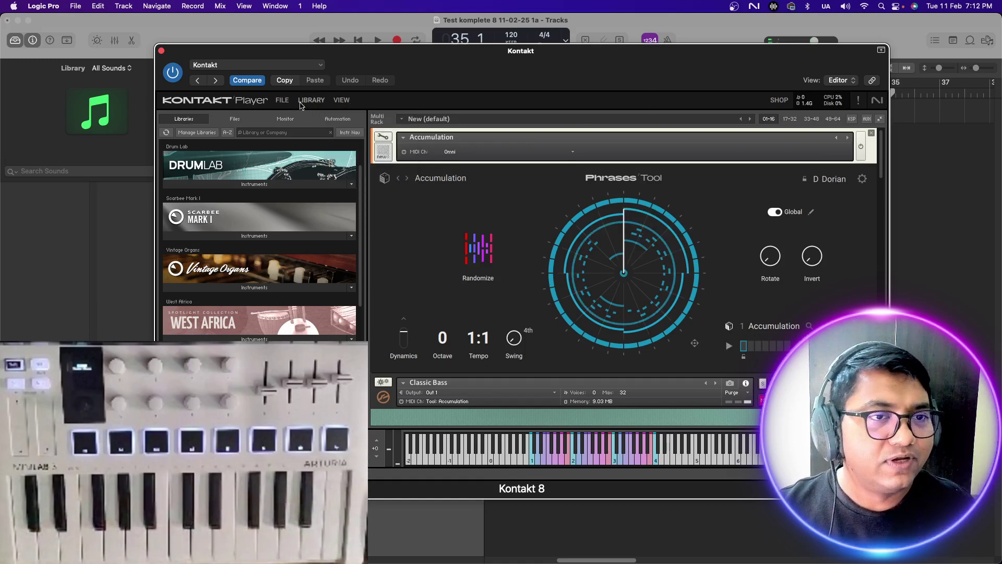
click(311, 100)
click(271, 152)
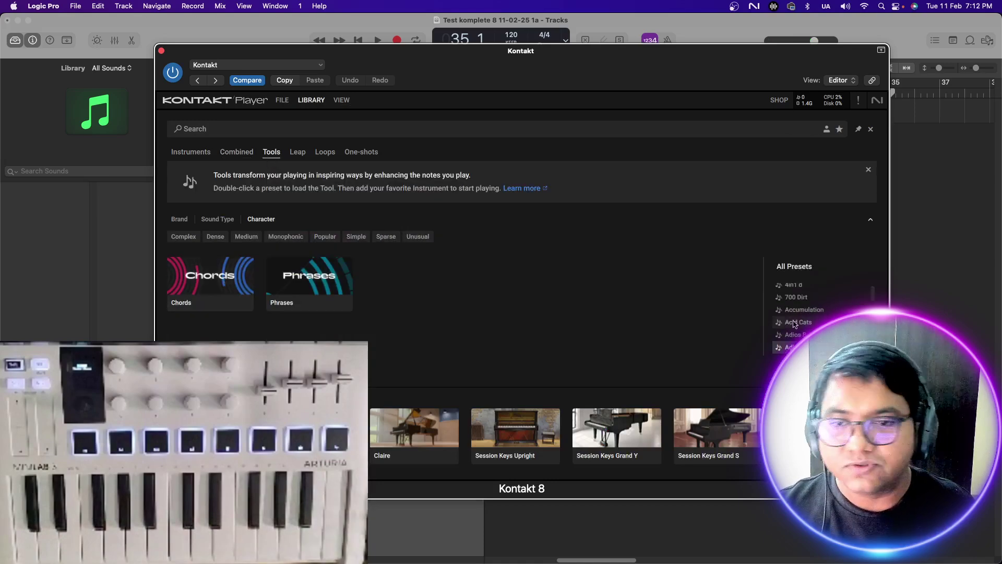
- Load Adios Berlina, then step to Ambibella driving the Acoustic Fingered 12 Strings
double_click(782, 337)
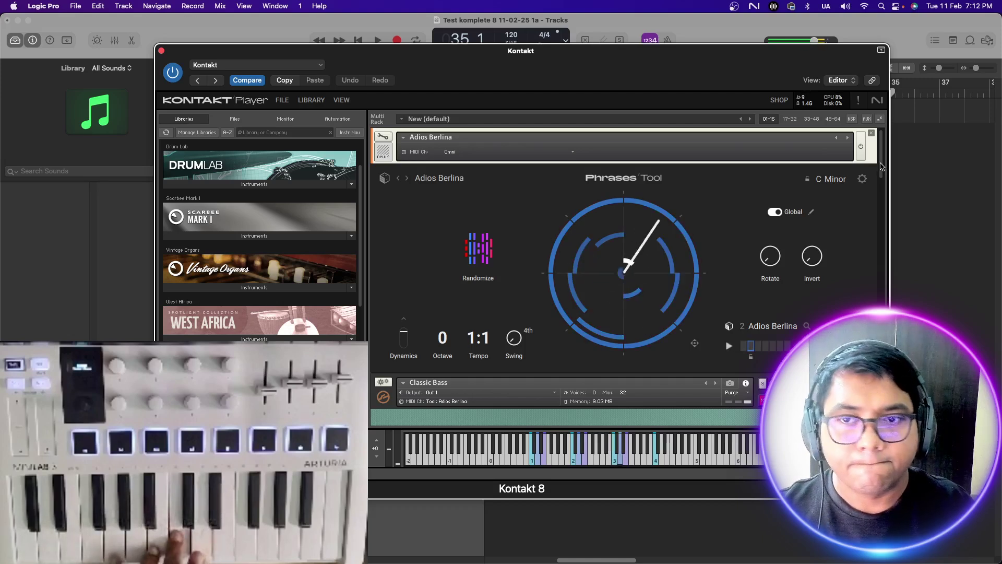
click(848, 138)
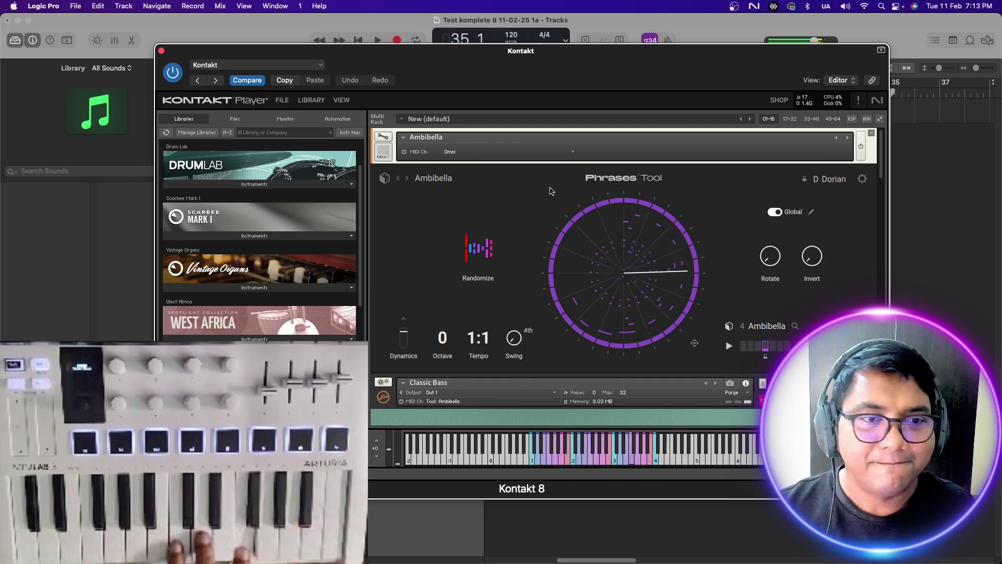
scroll(259, 240, down, 5)
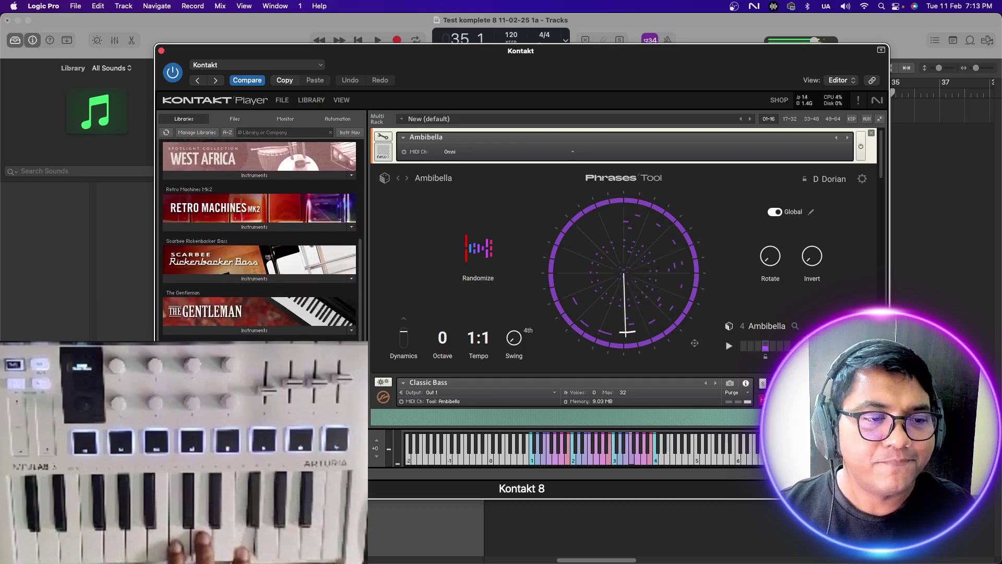
scroll(886, 256, down, 10)
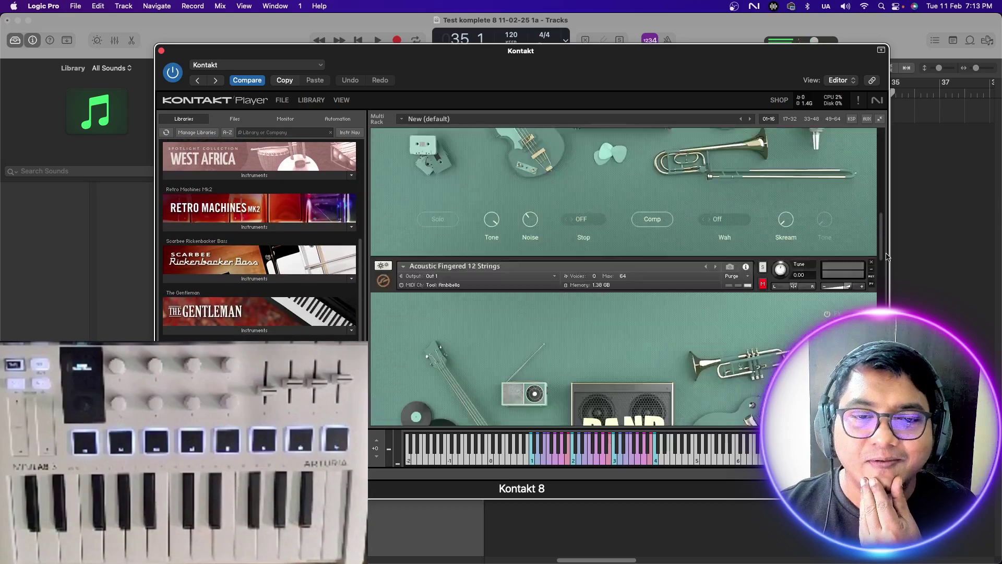
scroll(886, 256, up, 5)
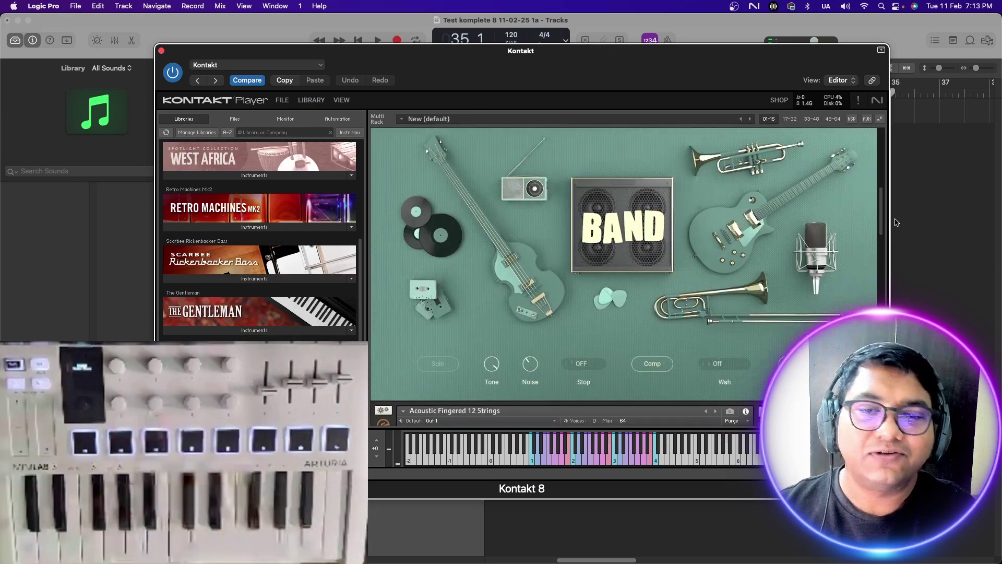
scroll(896, 222, up, 1)
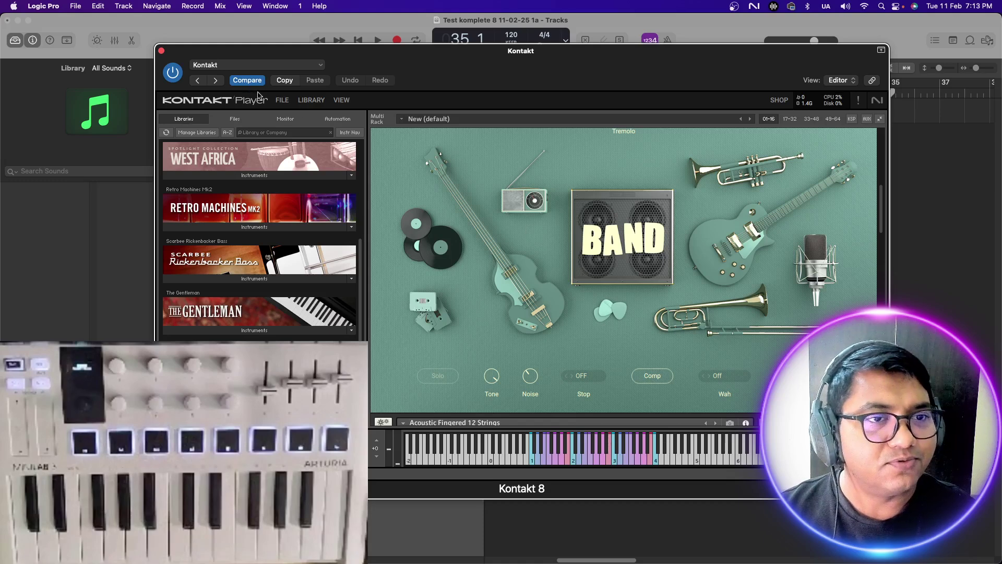
- Browse the Kontakt library's Tools, Loops, Combined and Instruments tabs
click(310, 100)
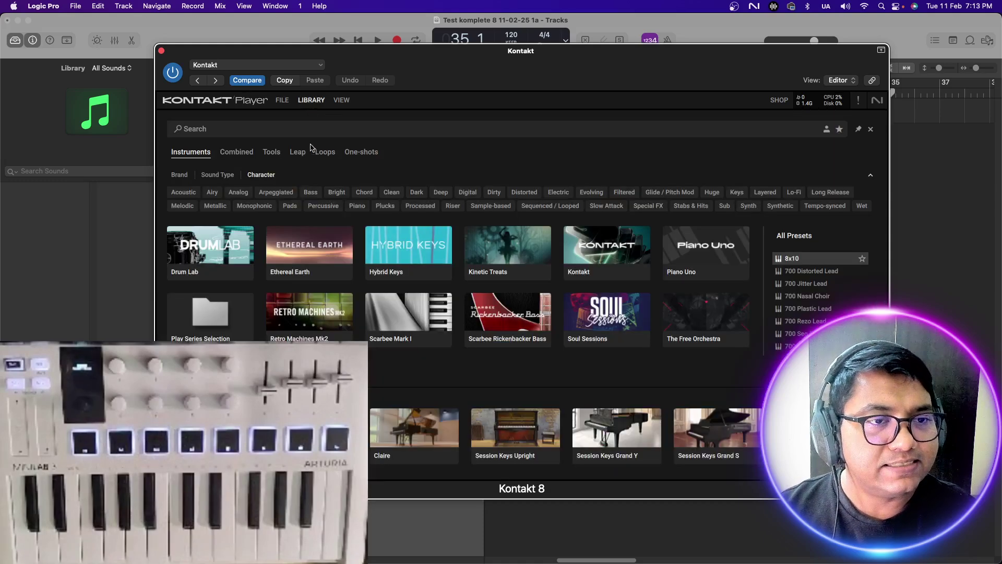
click(272, 152)
click(326, 152)
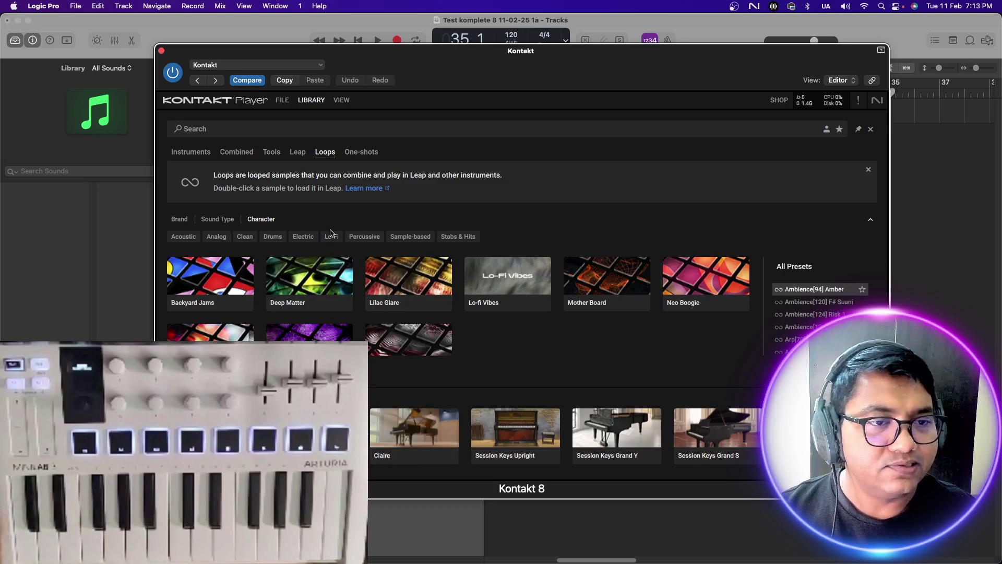
click(269, 152)
click(230, 152)
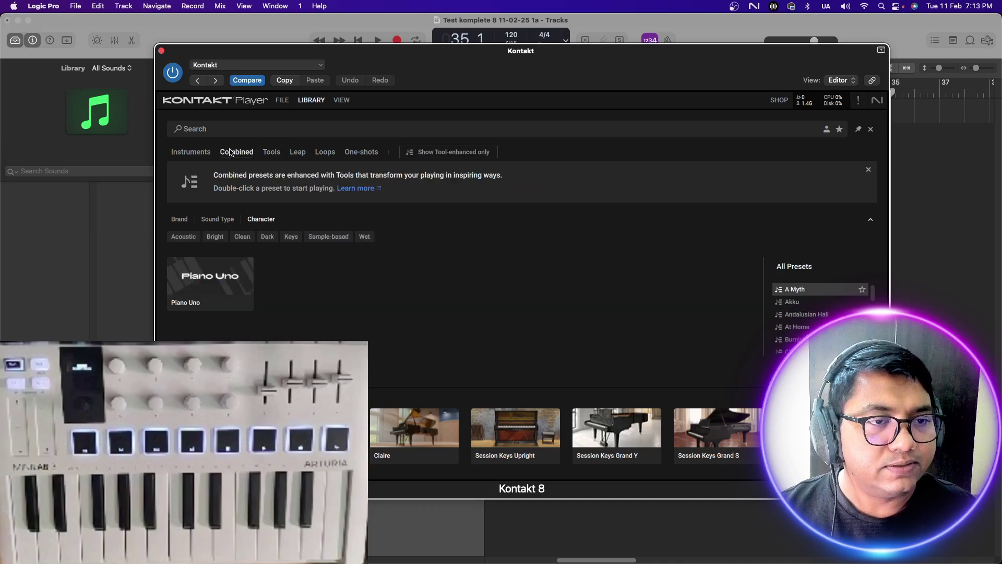
click(192, 157)
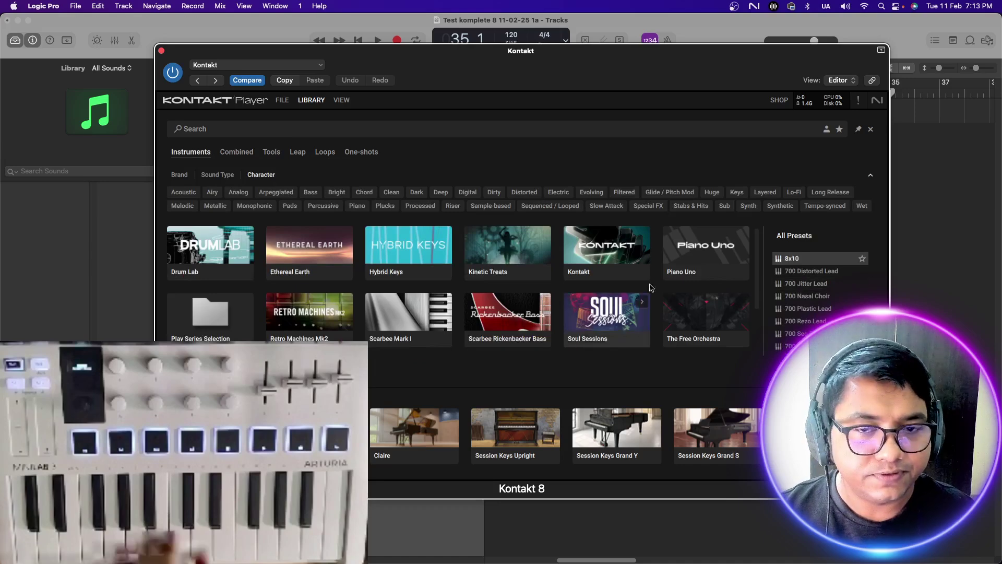
scroll(758, 299, down, 2)
scroll(758, 300, up, 2)
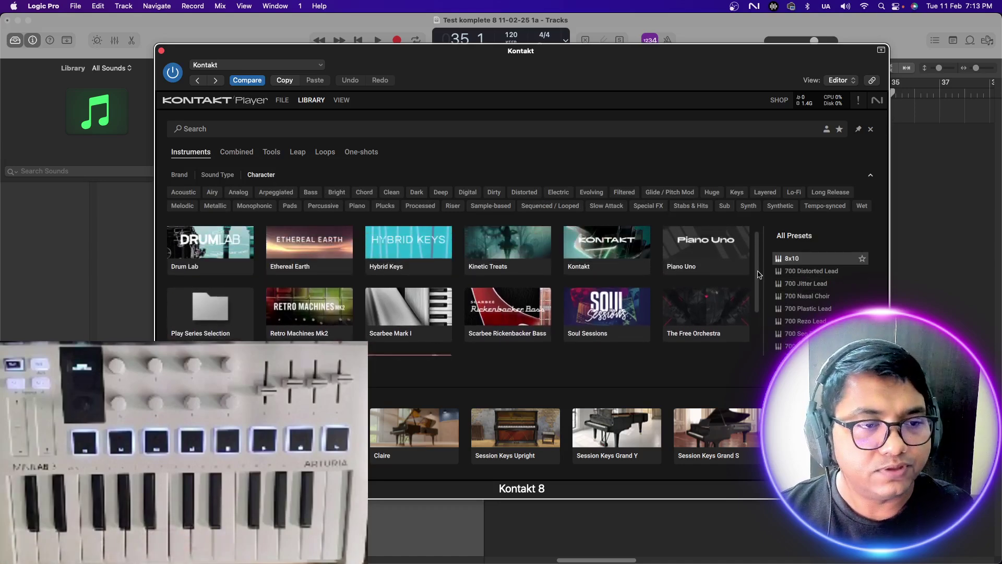
- Filter the Leap expansions presets to the Lo-Fi Vibes kit
click(331, 152)
click(288, 152)
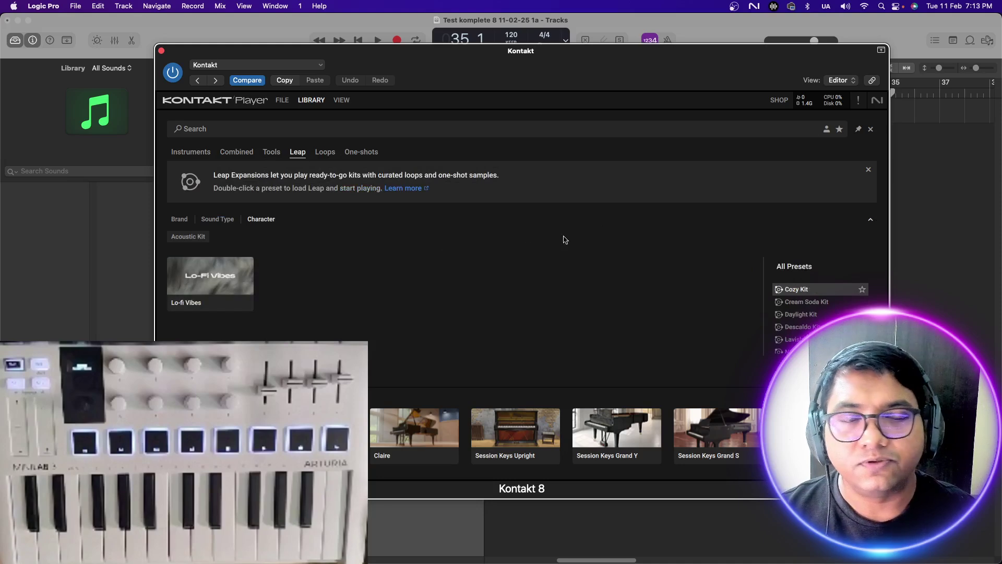
click(224, 262)
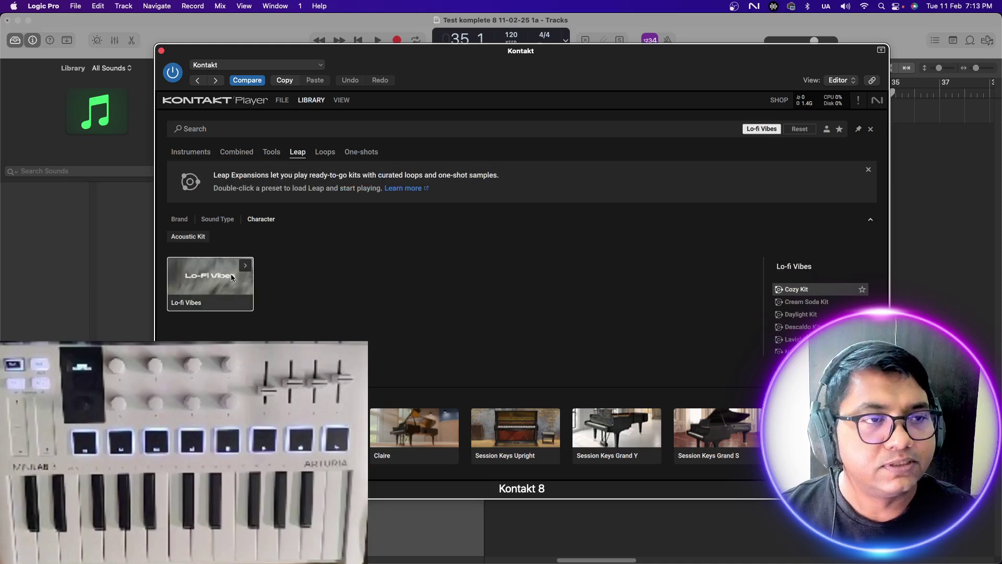
- Close Kontakt and set the track's instrument slot to No Plug-in
click(162, 52)
click(237, 323)
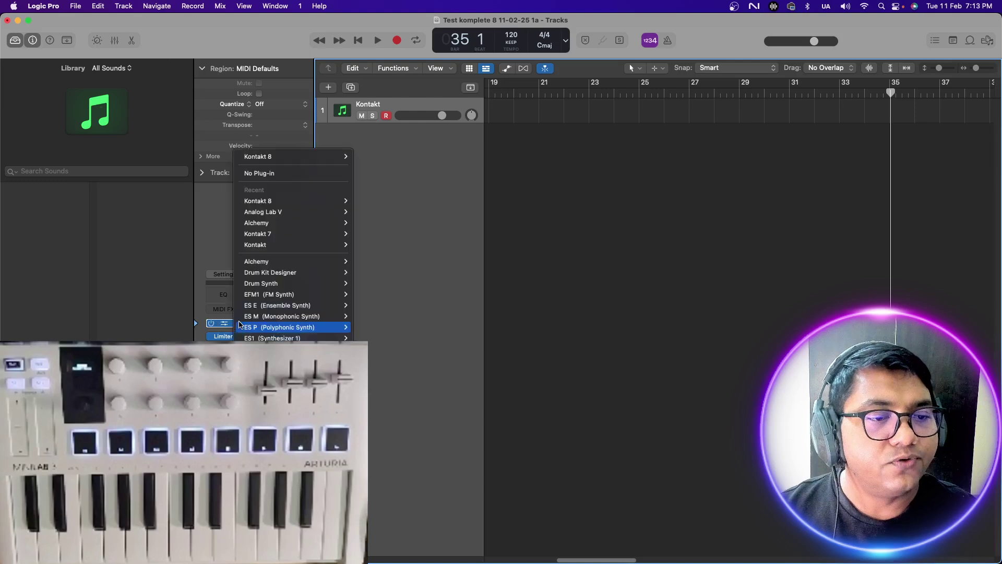
click(286, 173)
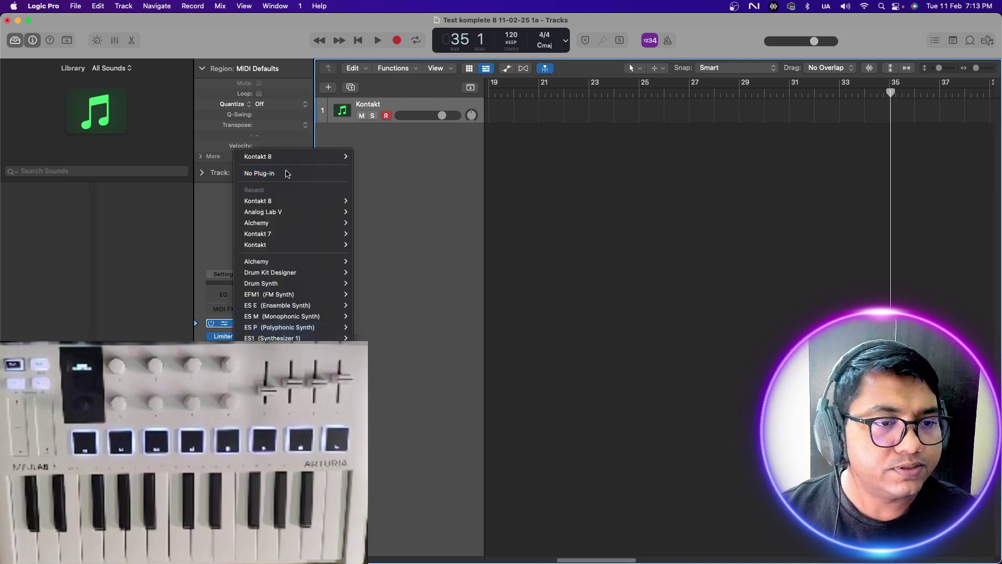
click(239, 324)
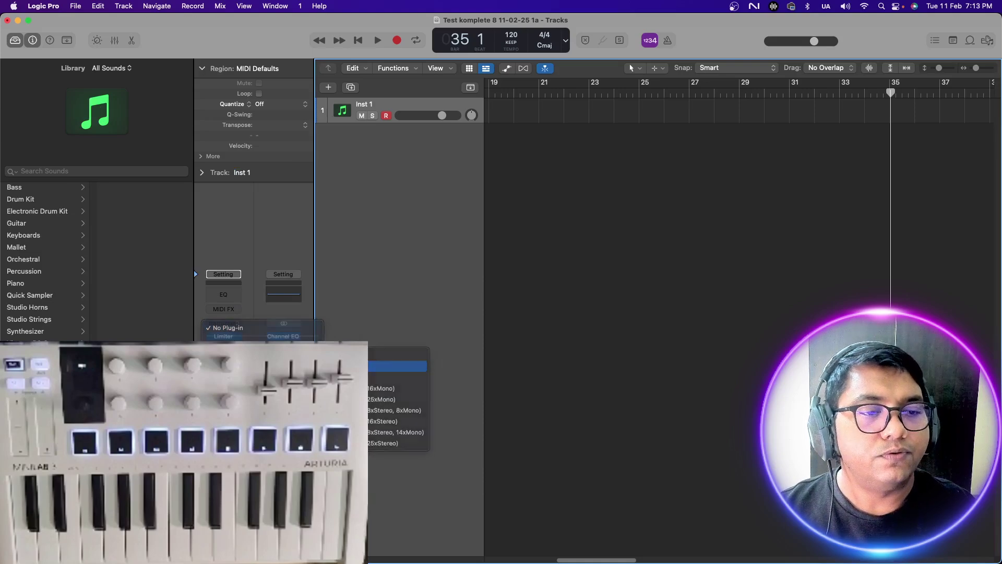
- Load Kontakt 8 on Inst 1, reposition its window, and show the Leap Lo-Fi Vibes expansions
click(290, 398)
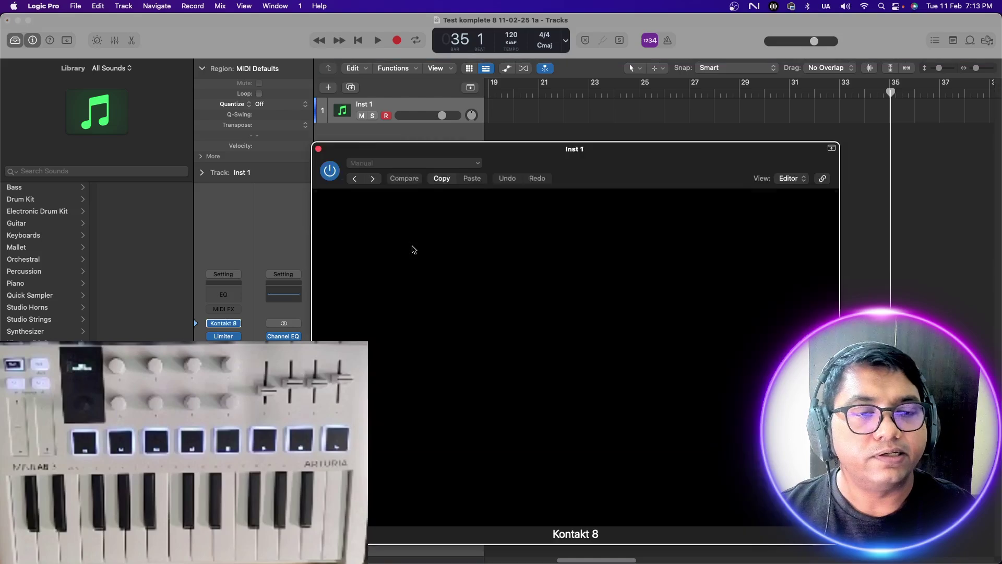
drag(574, 154, 442, 74)
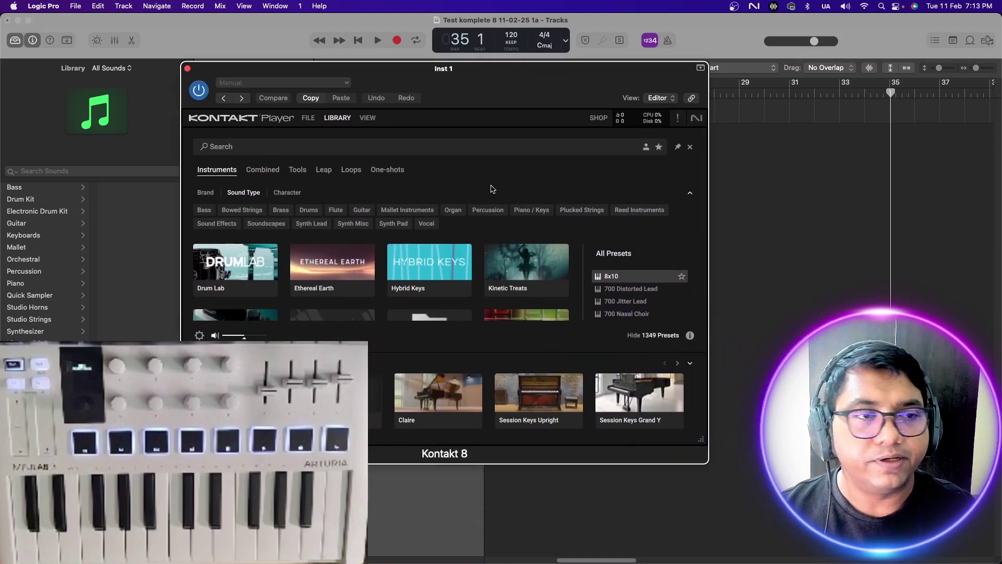
click(299, 170)
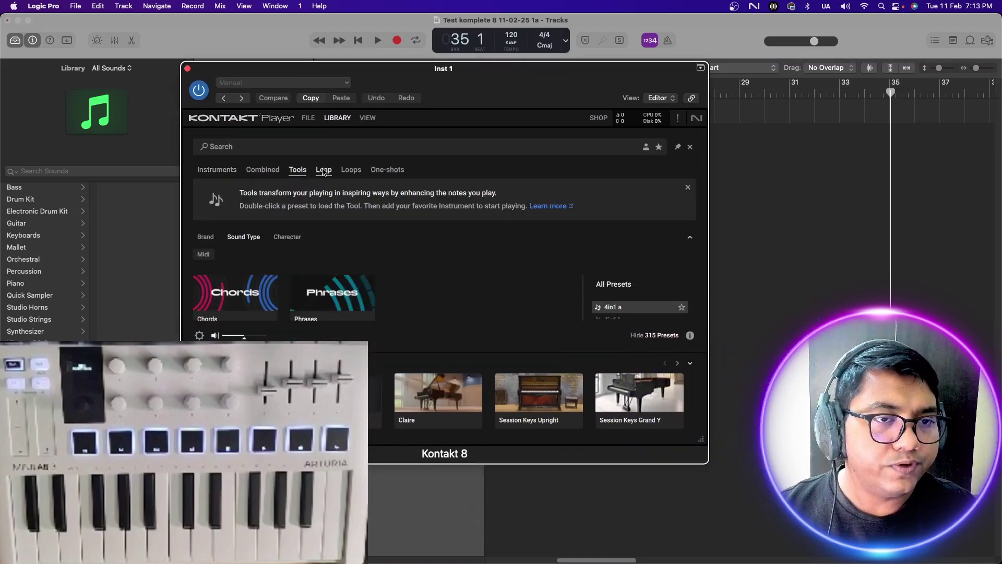
click(324, 171)
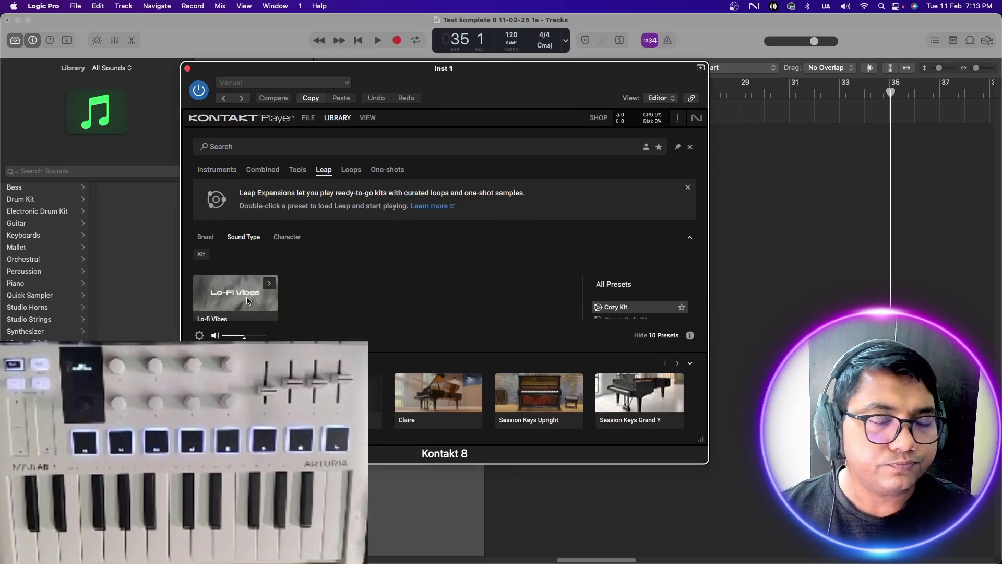
- Load the Lo-Fi Vibes Cozy Kit preset into Leap, with its eight macros and 16 loop slots
double_click(636, 308)
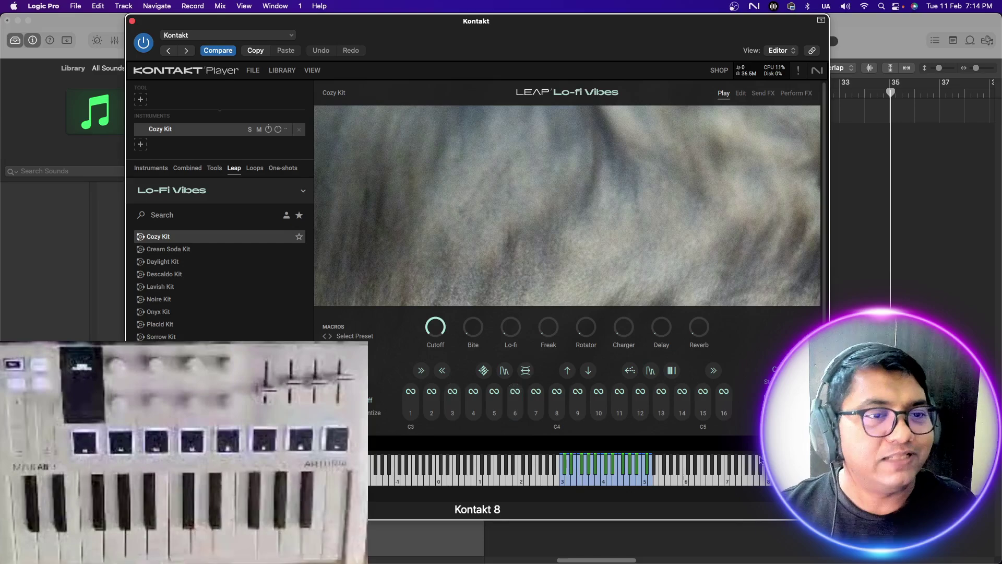
click(191, 168)
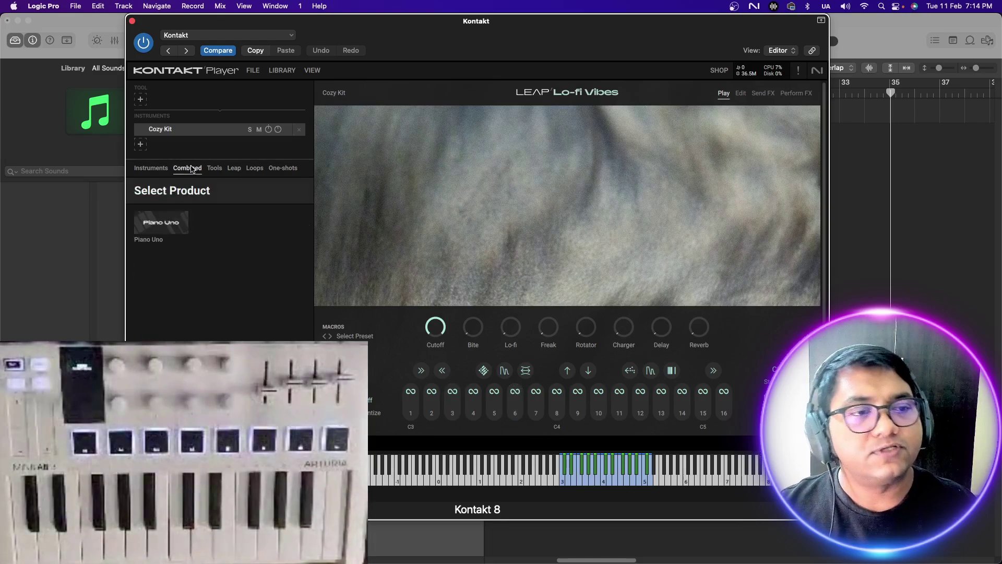
click(166, 168)
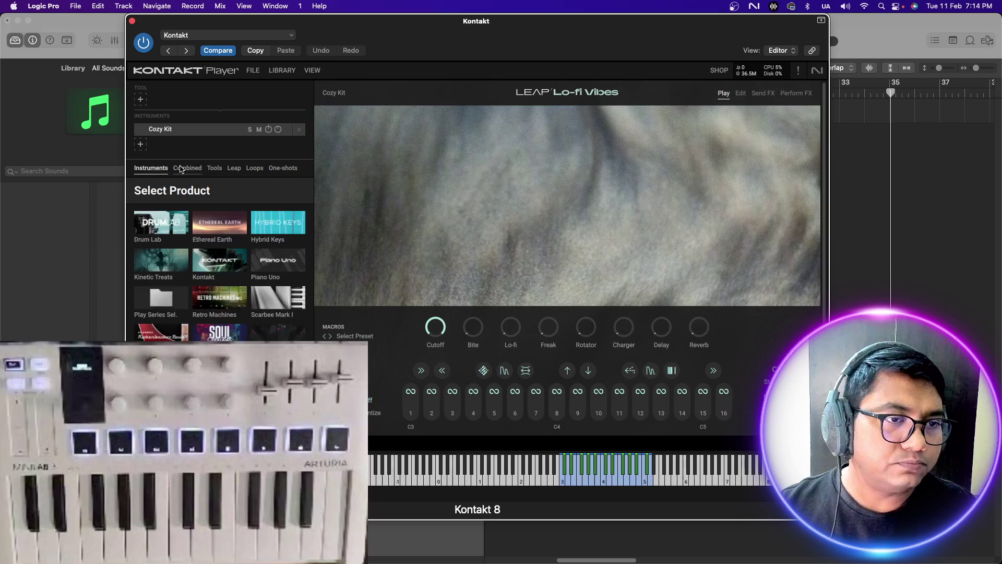
click(180, 168)
click(163, 169)
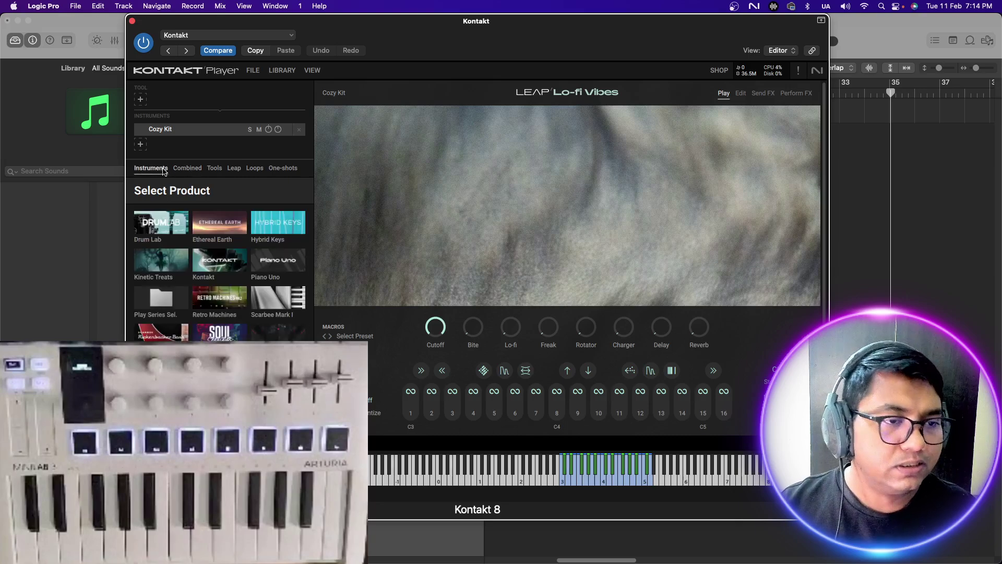
click(253, 168)
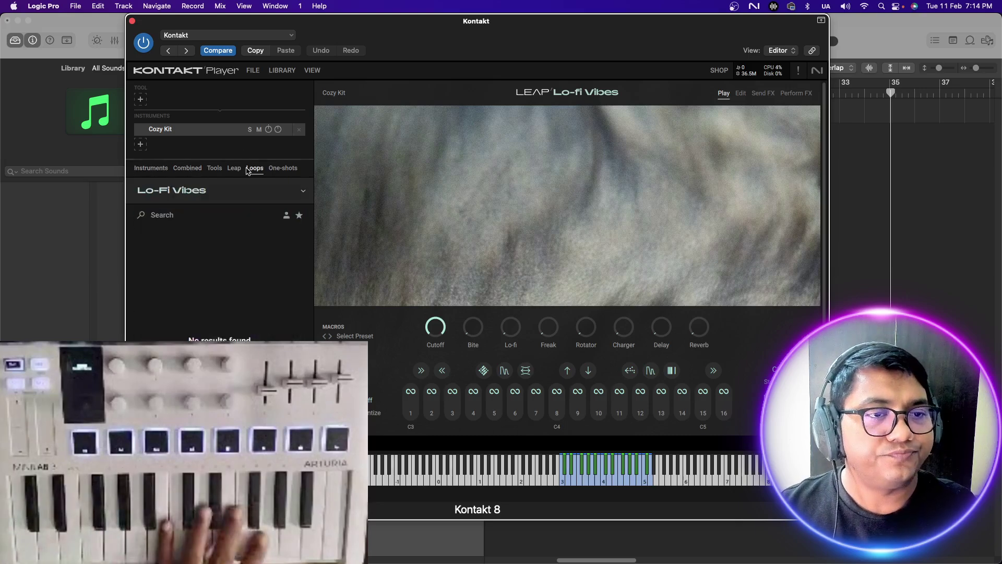
click(205, 312)
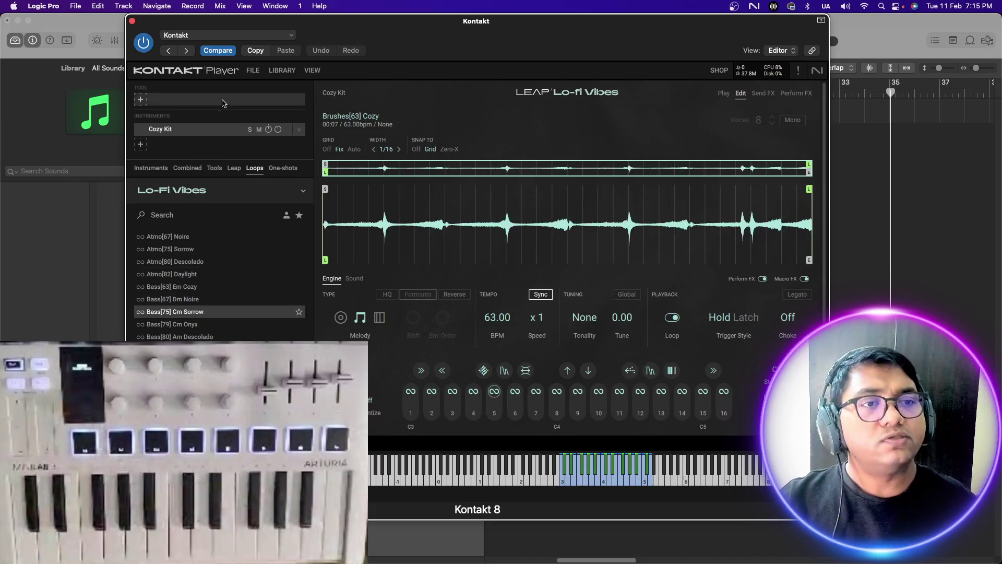
- Browse Kontakt's library through Tools, Combined and Instruments, then switch to Chrome's Komplete Start page
click(282, 70)
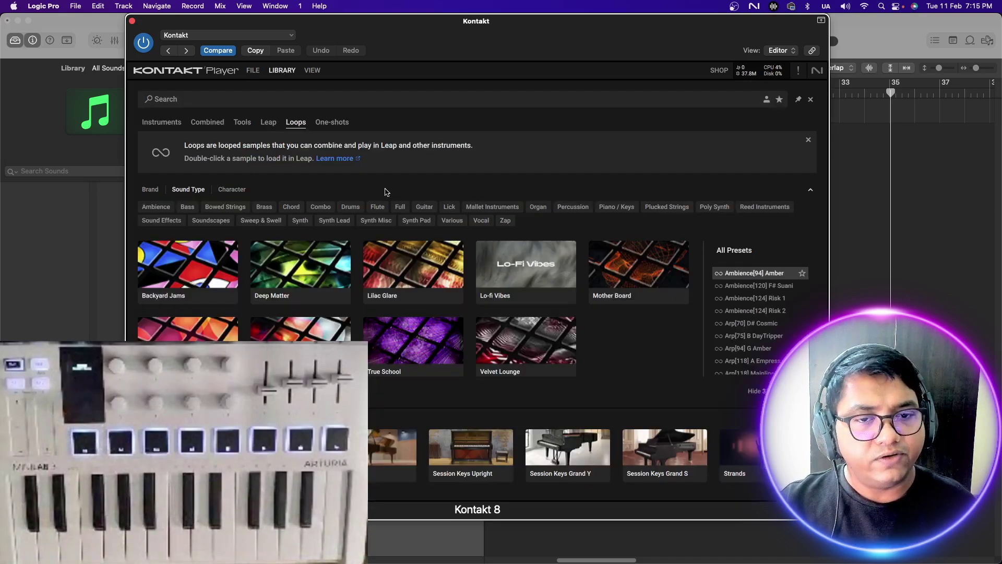
click(242, 123)
click(218, 125)
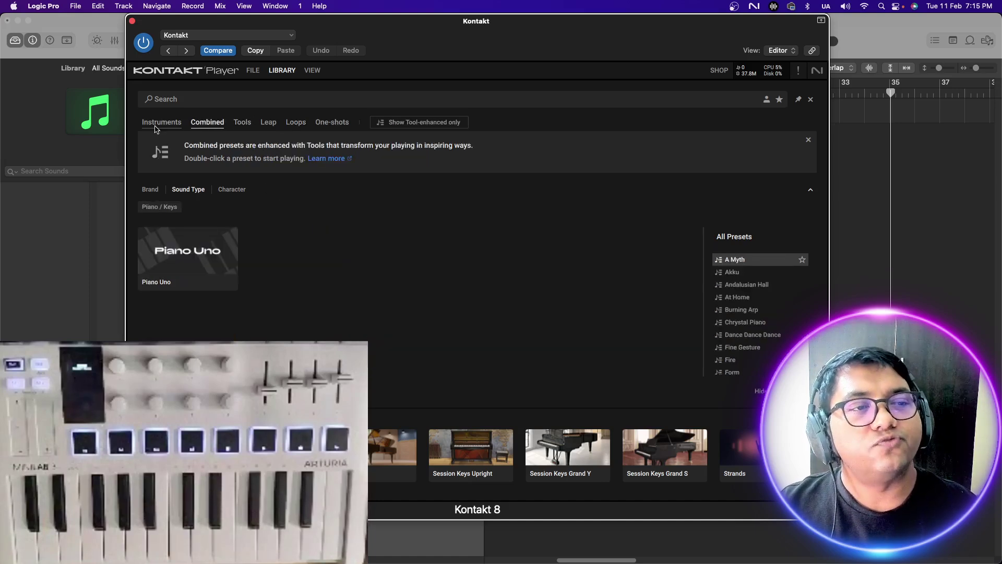
click(184, 123)
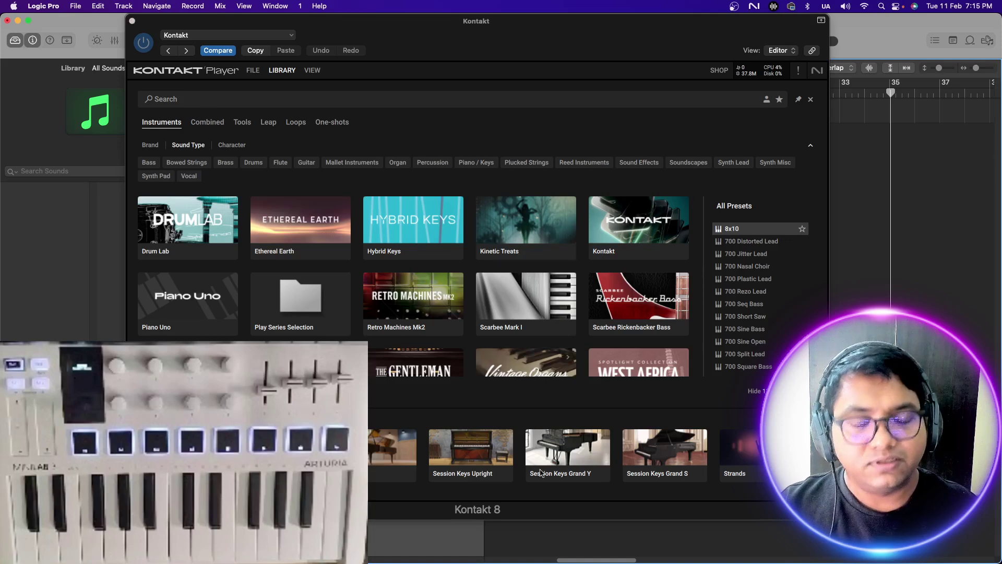
mouse_move(582, 550)
click(375, 544)
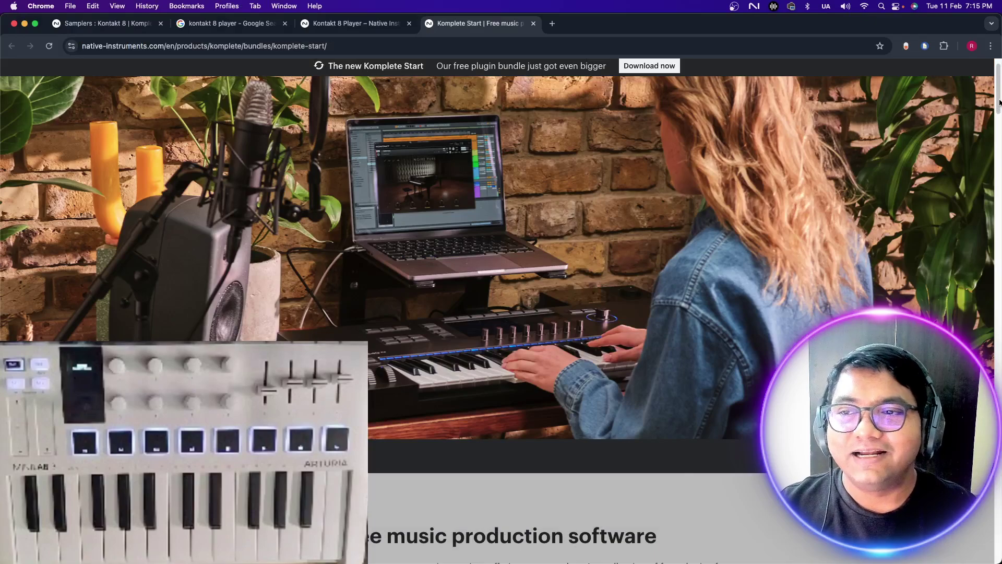
- Scroll Komplete Start down to the product images, then bring up Native Access's Kontakt list
drag(999, 102, 998, 167)
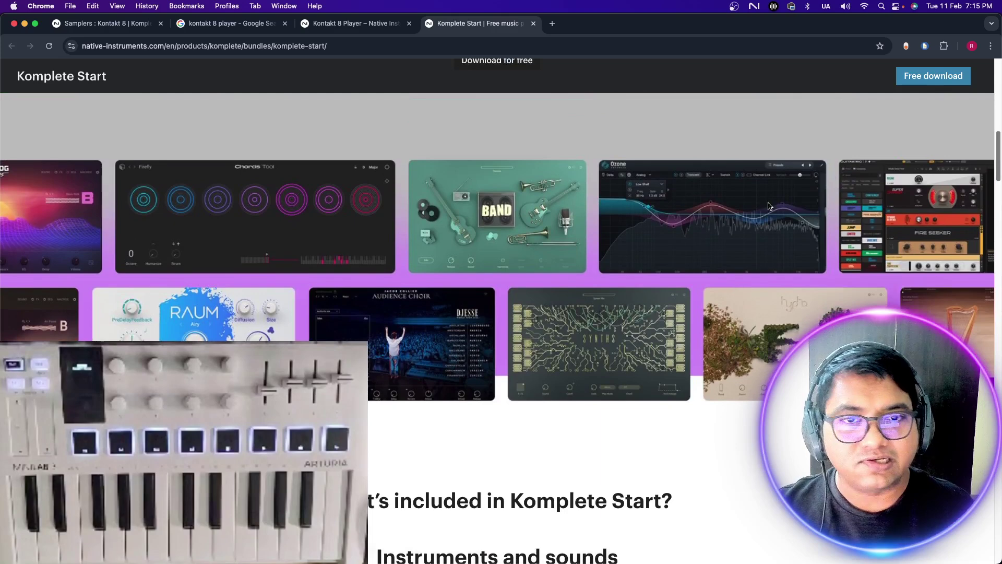
mouse_move(627, 563)
click(787, 544)
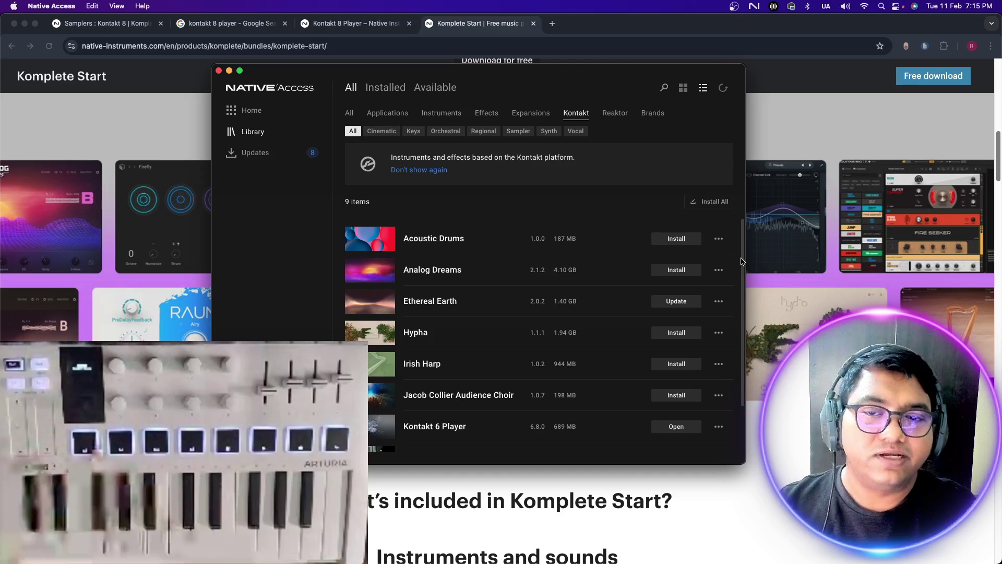
- Switch Native Access from Kontakt to Applications, then All, listing all 20 products
scroll(742, 266, down, 2)
scroll(744, 275, down, 3)
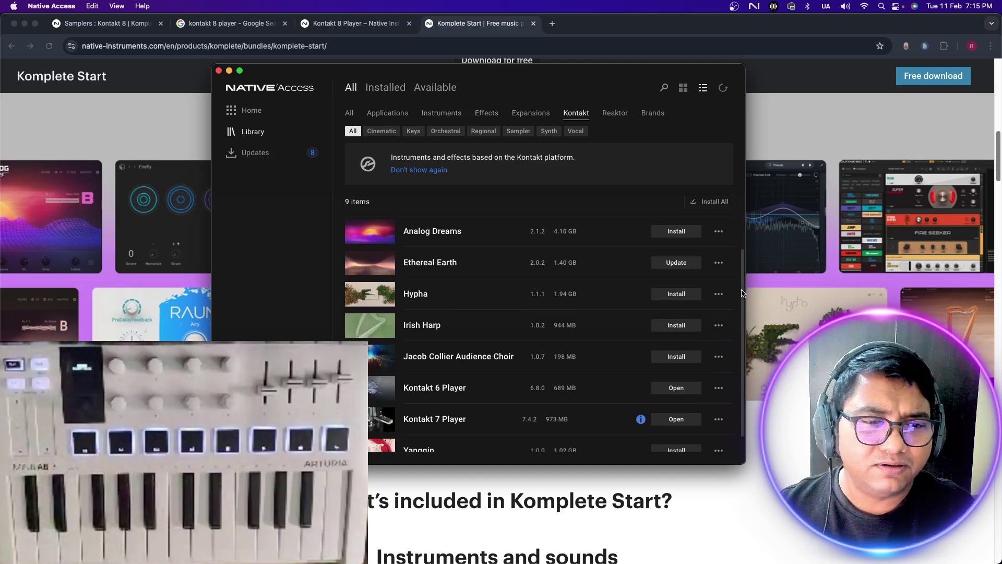
click(403, 114)
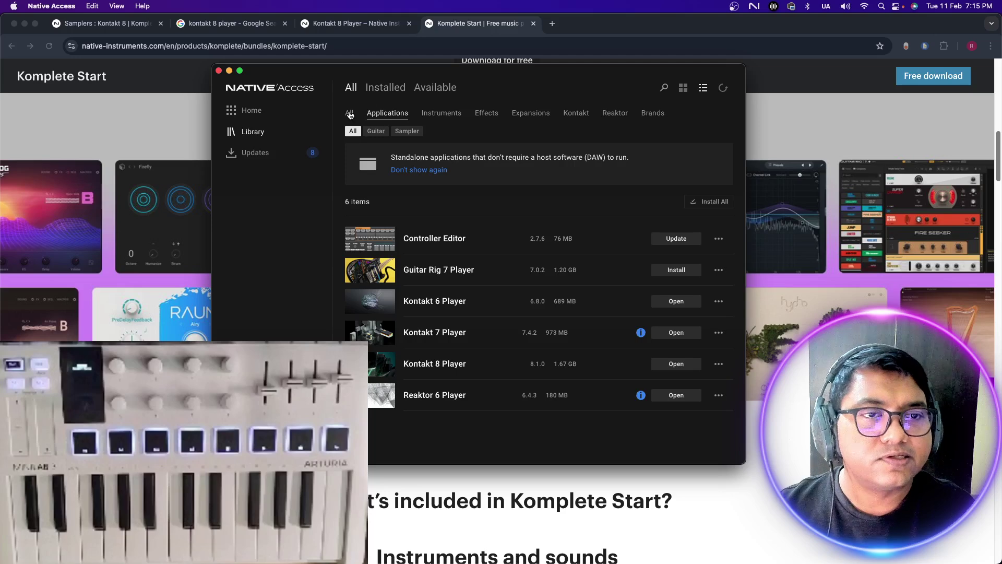
click(349, 113)
scroll(744, 250, down, 10)
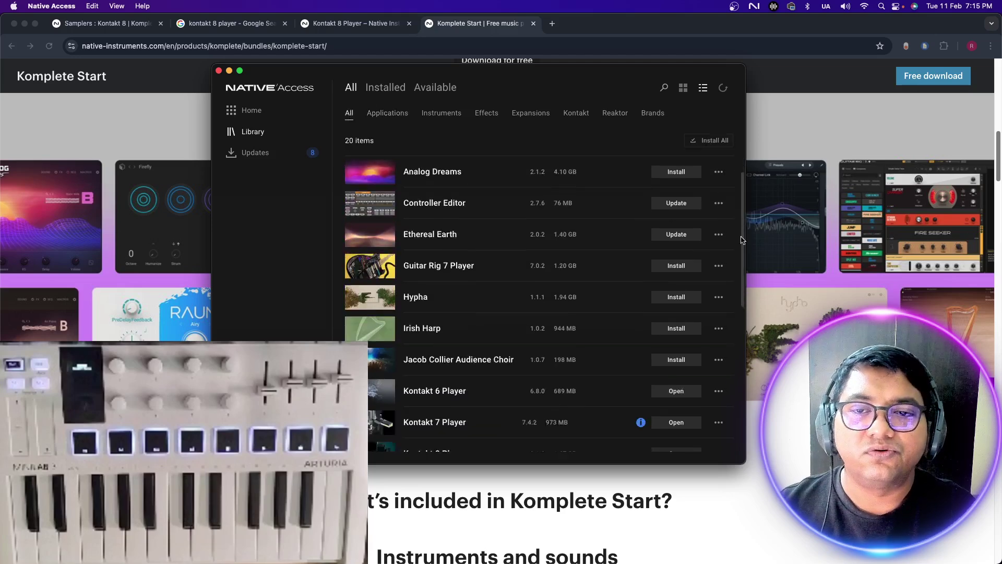
- Hide Native Access, scroll the Komplete Start page, then return to Kontakt's Instruments library in Logic Pro
key(super+Tab)
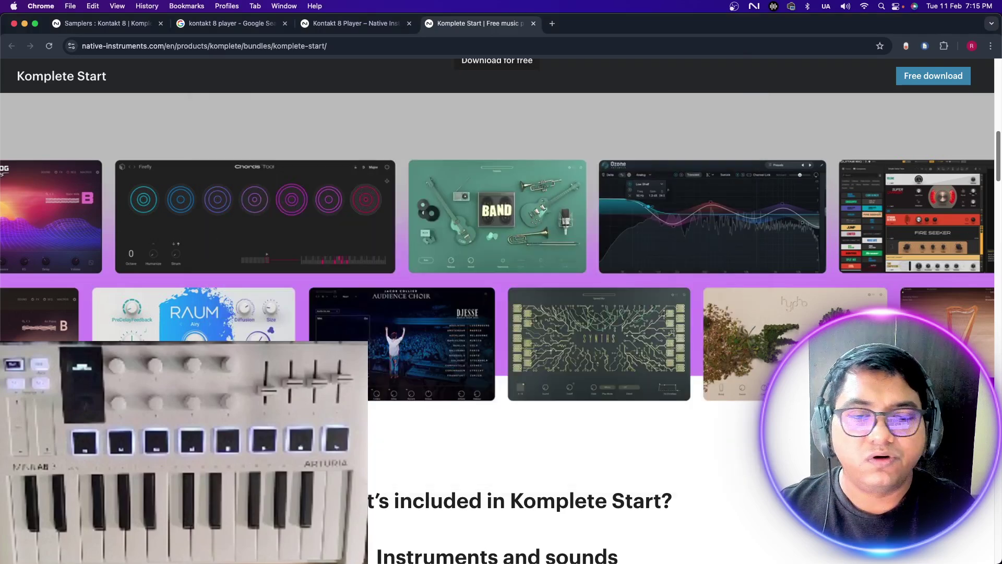
mouse_move(761, 558)
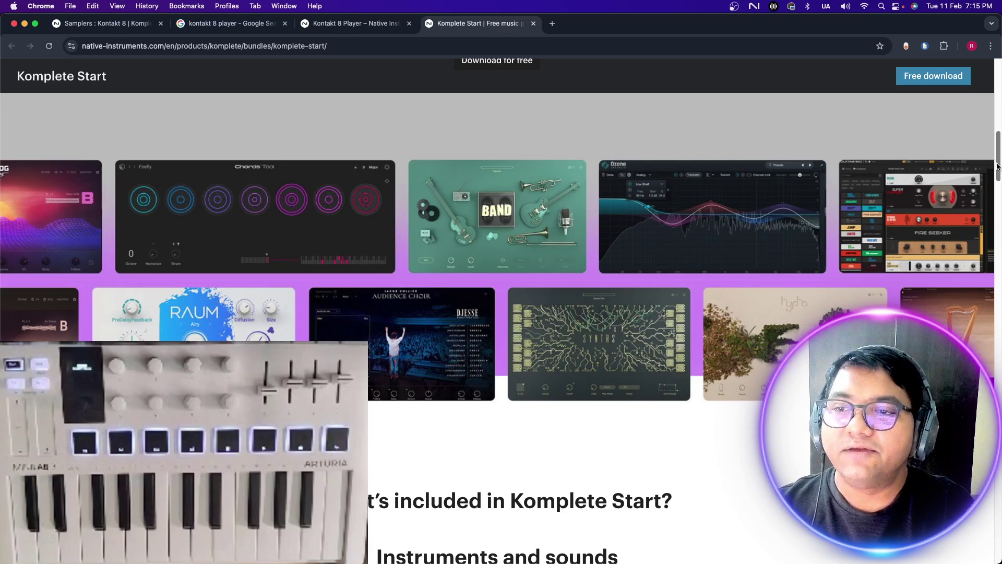
scroll(997, 166, up, 5)
scroll(923, 276, down, 5)
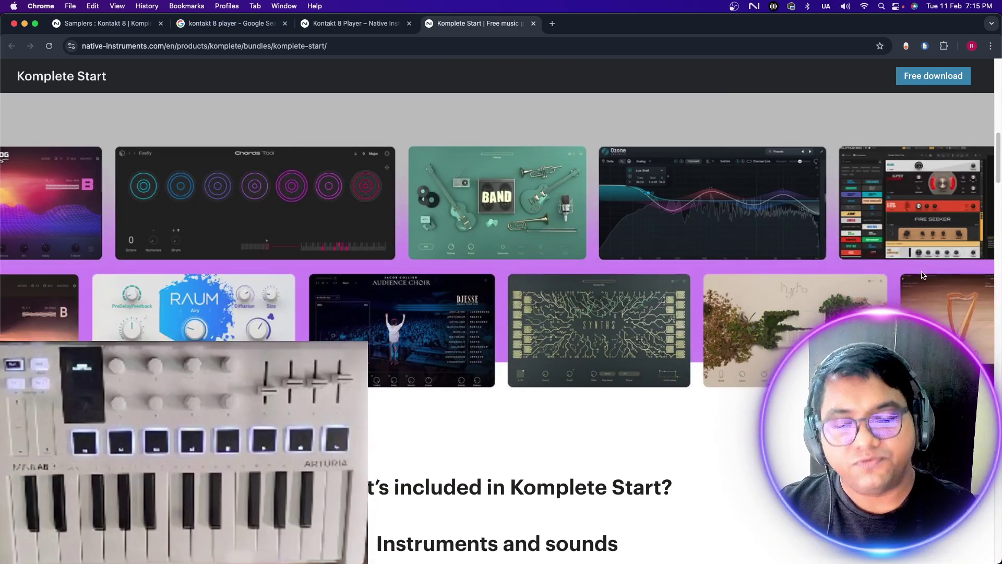
mouse_move(899, 558)
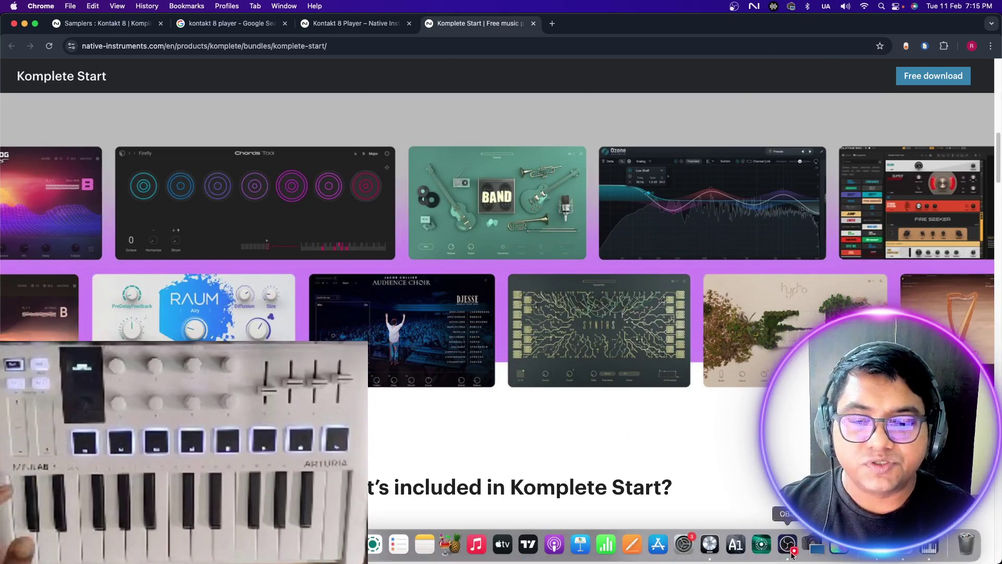
click(710, 544)
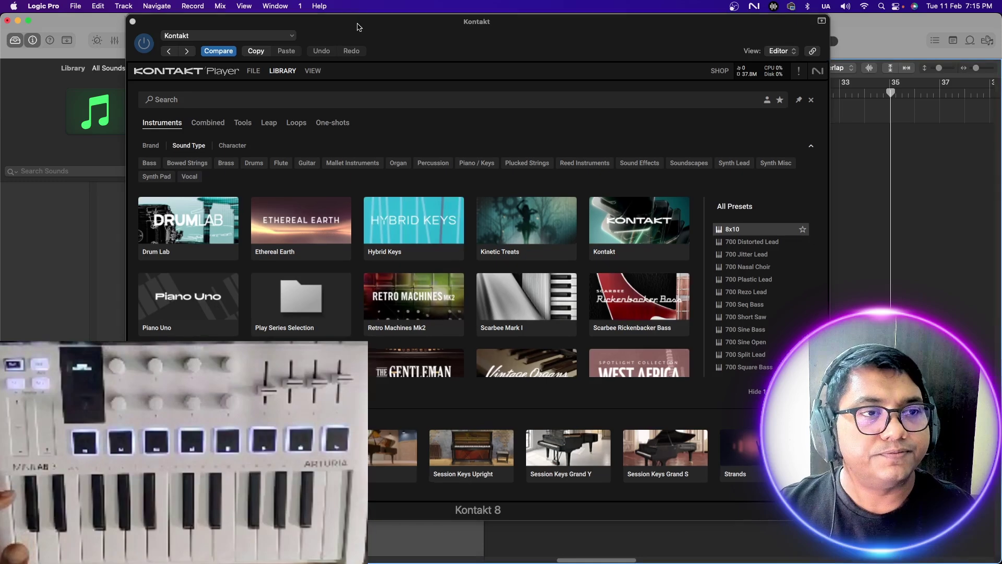
drag(355, 24, 733, 150)
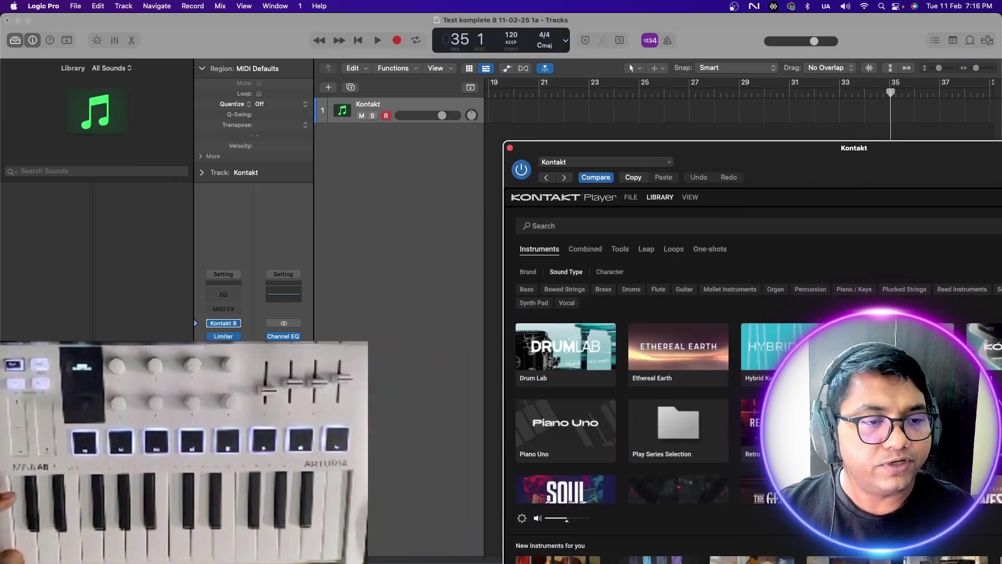
click(223, 308)
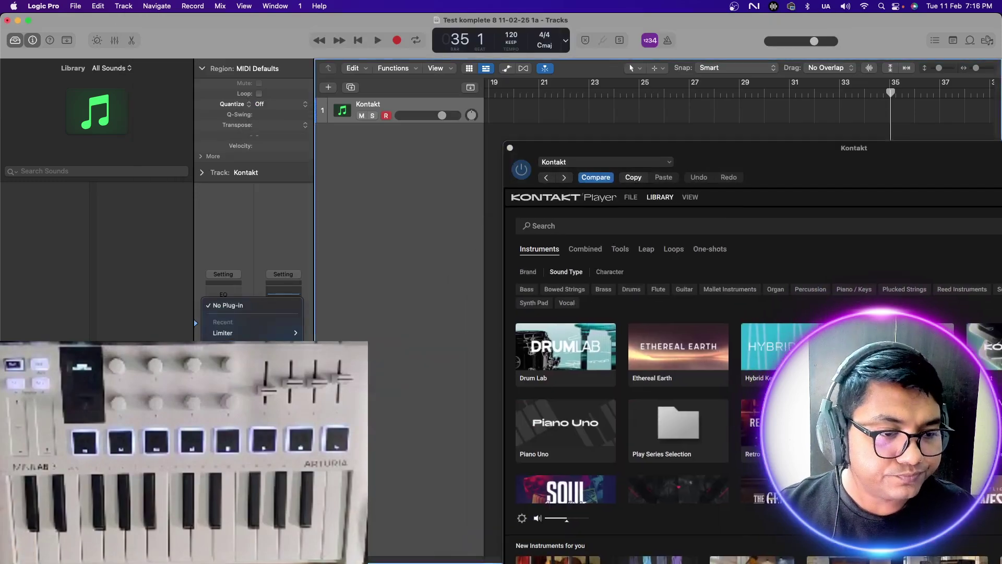
mouse_move(377, 542)
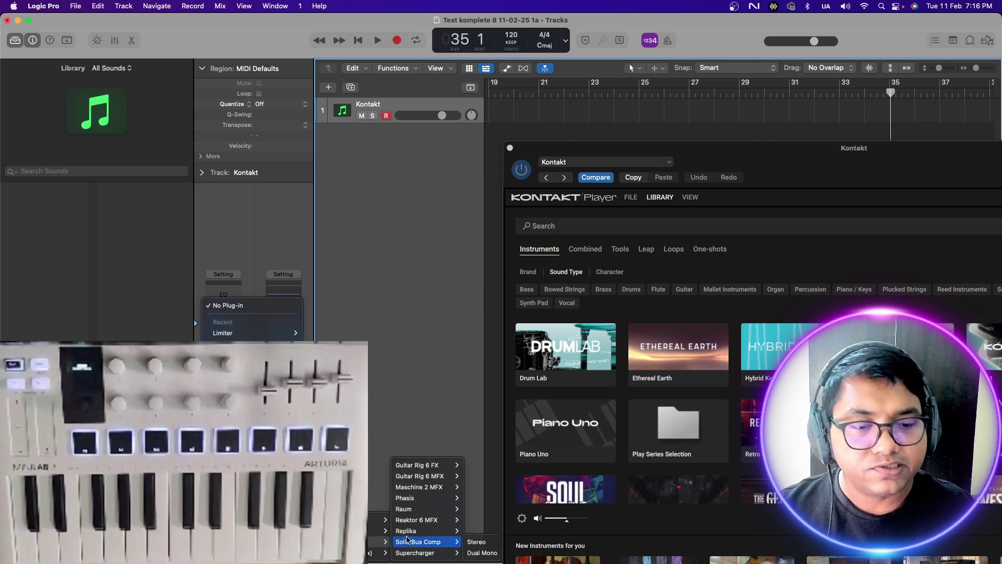
mouse_move(430, 516)
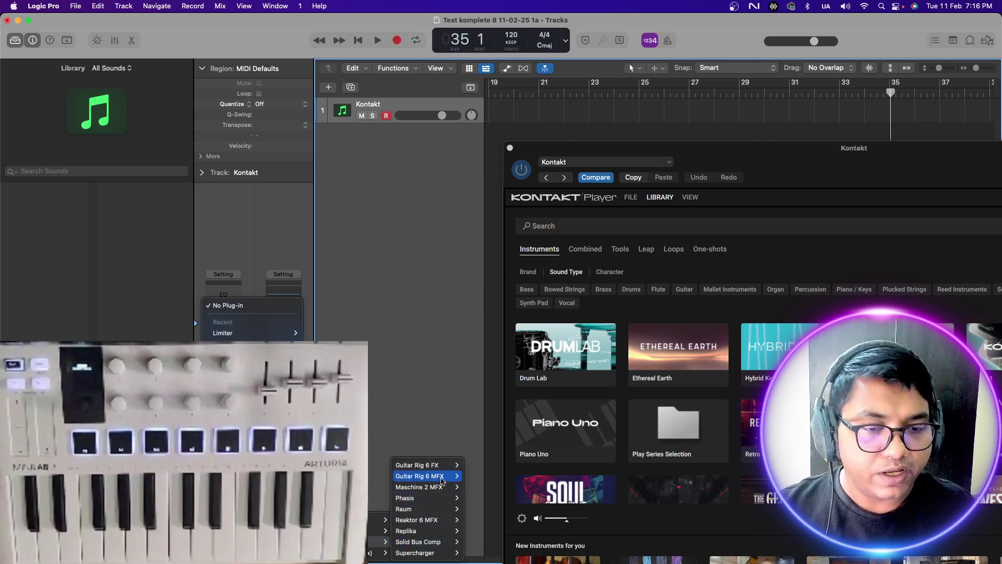
mouse_move(436, 555)
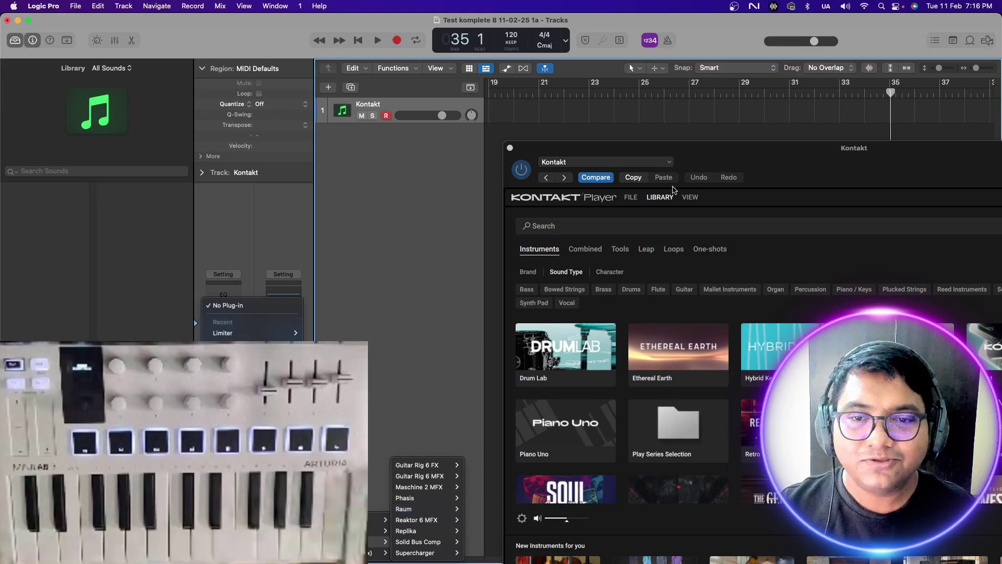
click(577, 96)
- Move the Kontakt window up, load Hybrid Keys, and bring OBS Studio to the front
drag(577, 97, 447, 51)
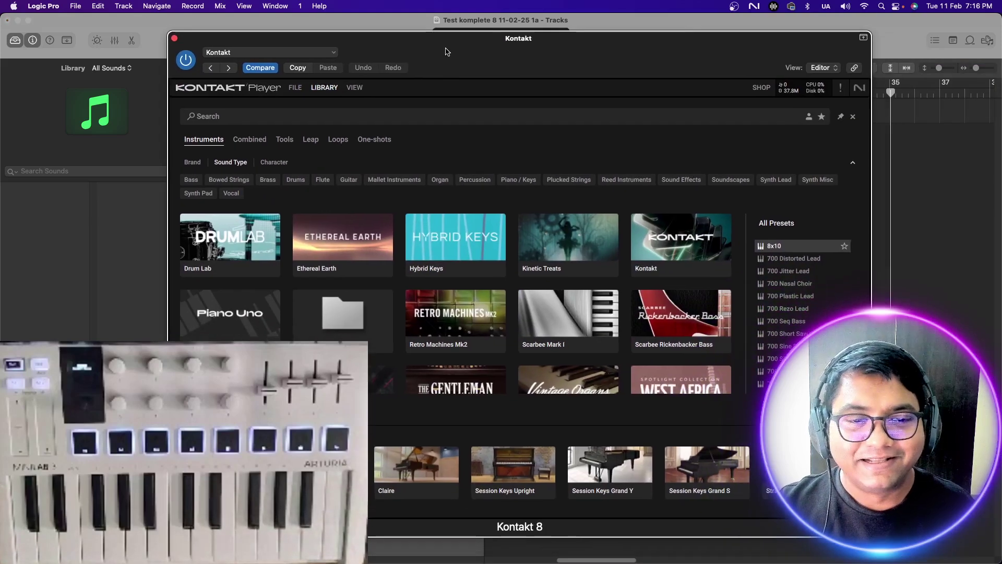
click(432, 259)
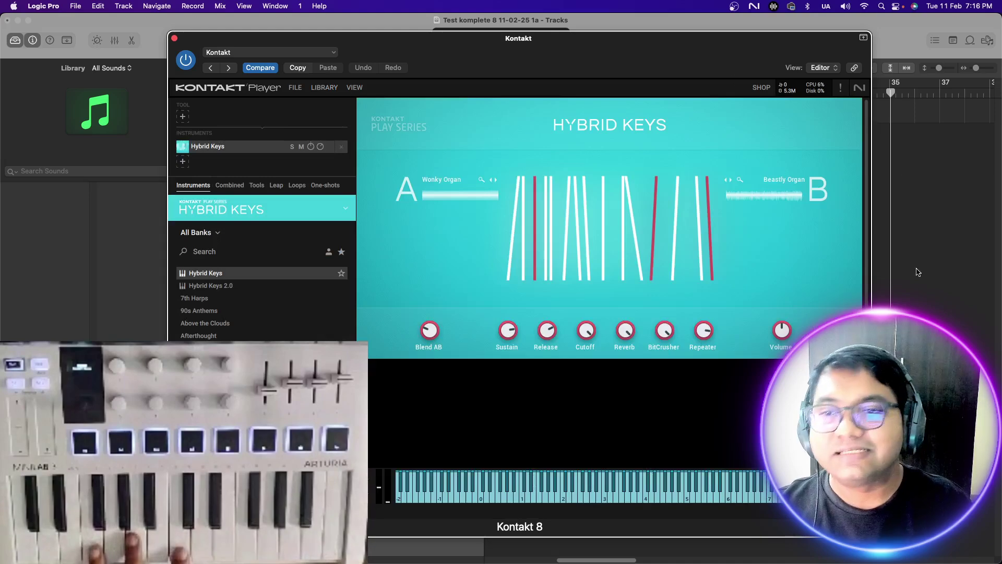
mouse_move(914, 562)
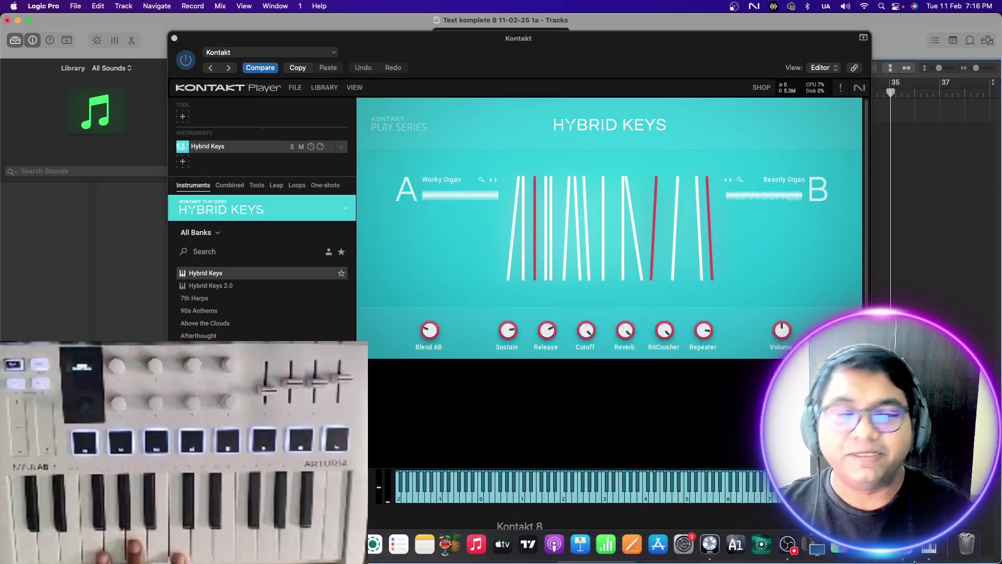
click(795, 550)
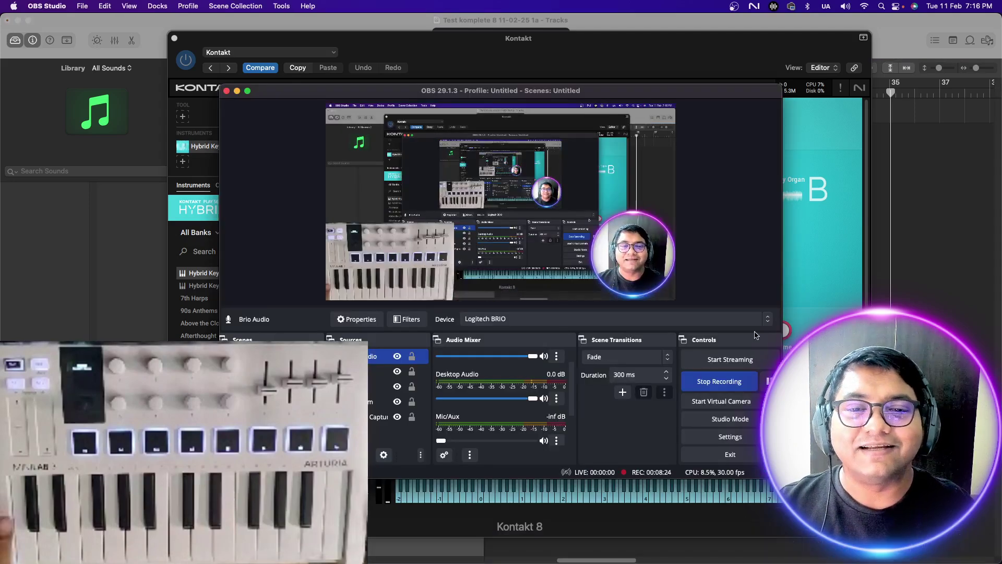